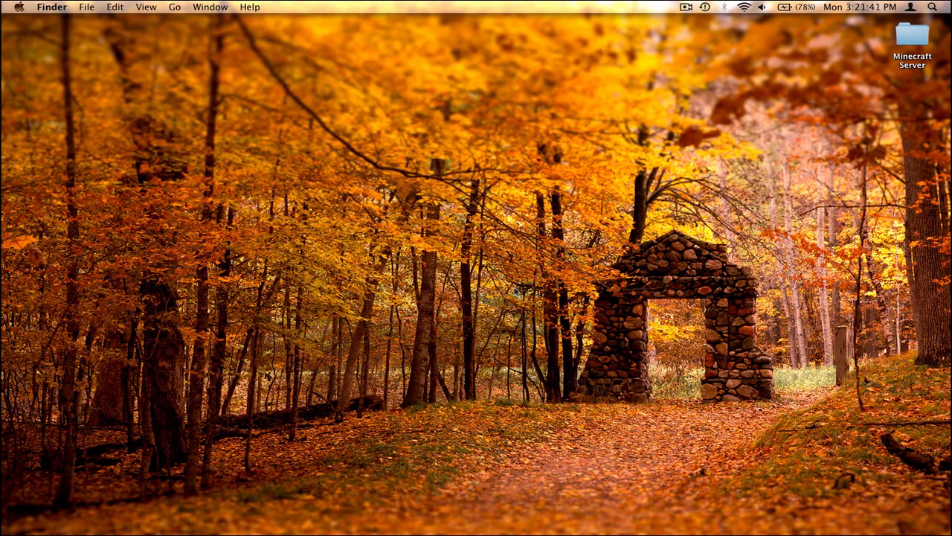
Leave the desktop and bring up Safari on the Google search homepage
{"action": "left_click_drag", "start_coordinate": [861, 137], "coordinate": [450, 530]}
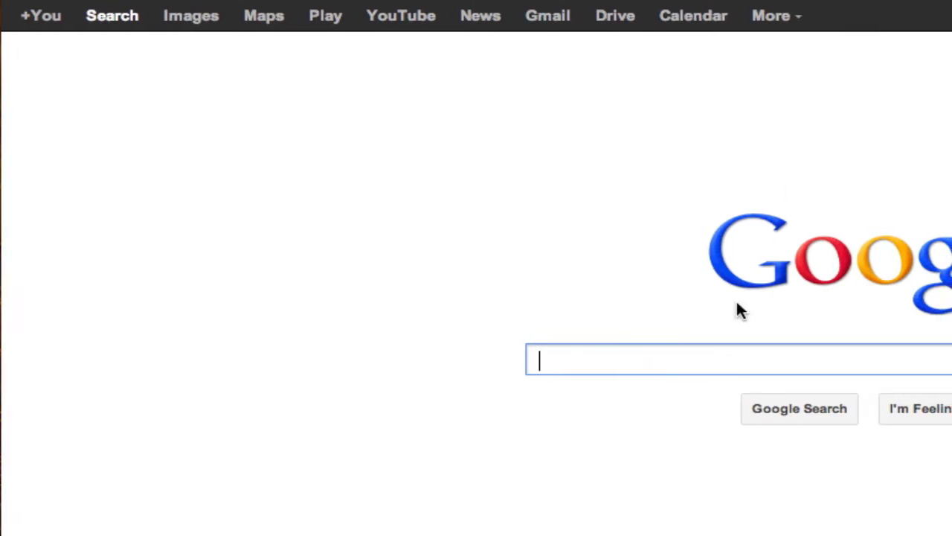
Search Google for 'animal bikes mod' and open the Animal Bikes forum thread
{"action": "type", "text": "animal "}
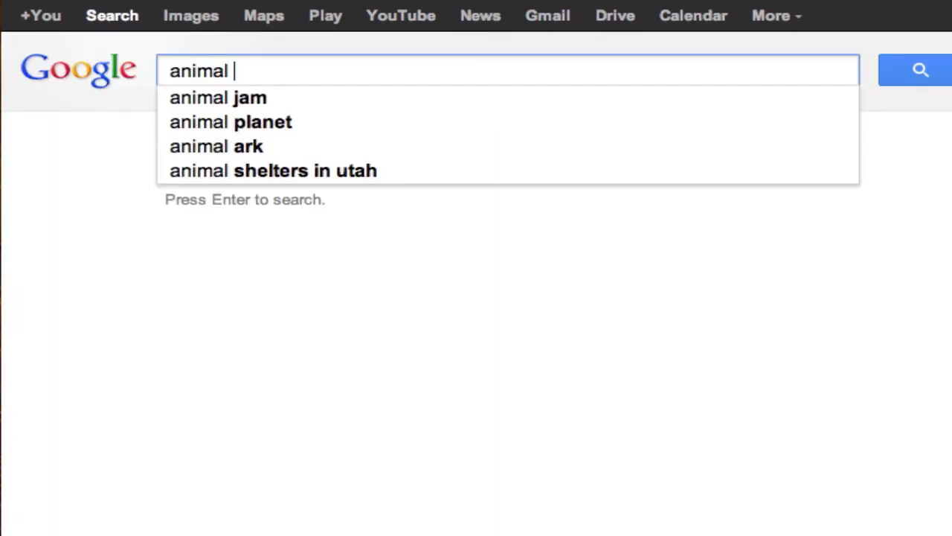
{"action": "type", "text": "bikes mod"}
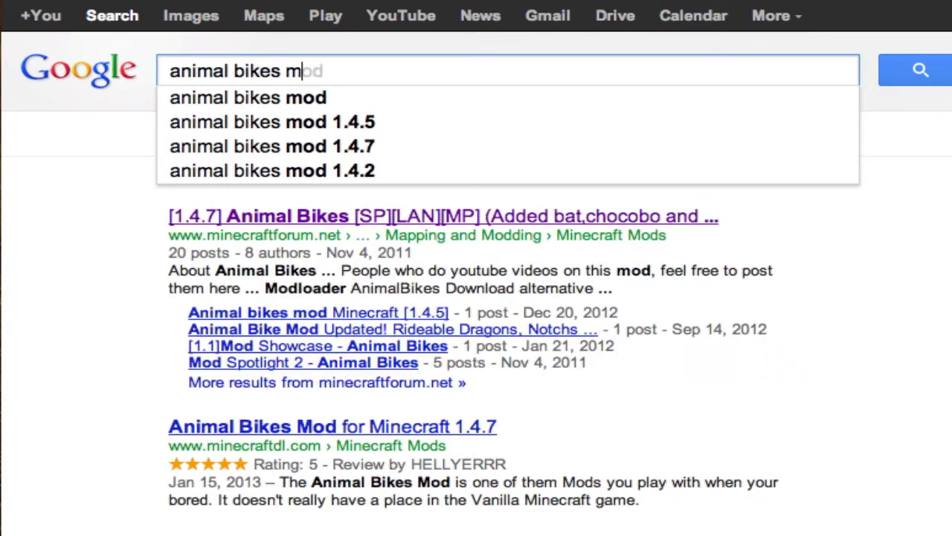
{"action": "key", "text": "Return"}
{"action": "left_click", "coordinate": [525, 229]}
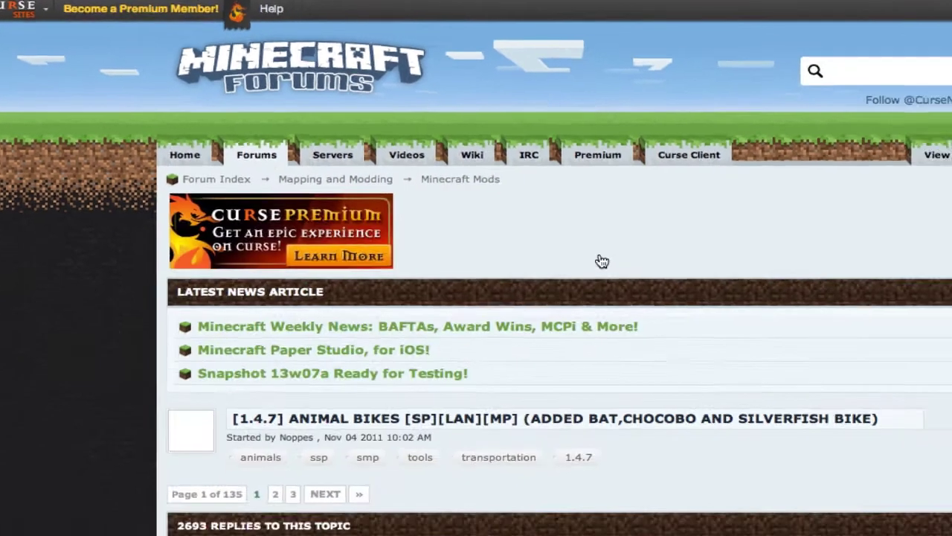
Download the Animal Bikes 1.4.6 release from the Modloader AnimalBikes download page
{"action": "scroll", "coordinate": [910, 325], "scroll_direction": "down", "scroll_amount": 20}
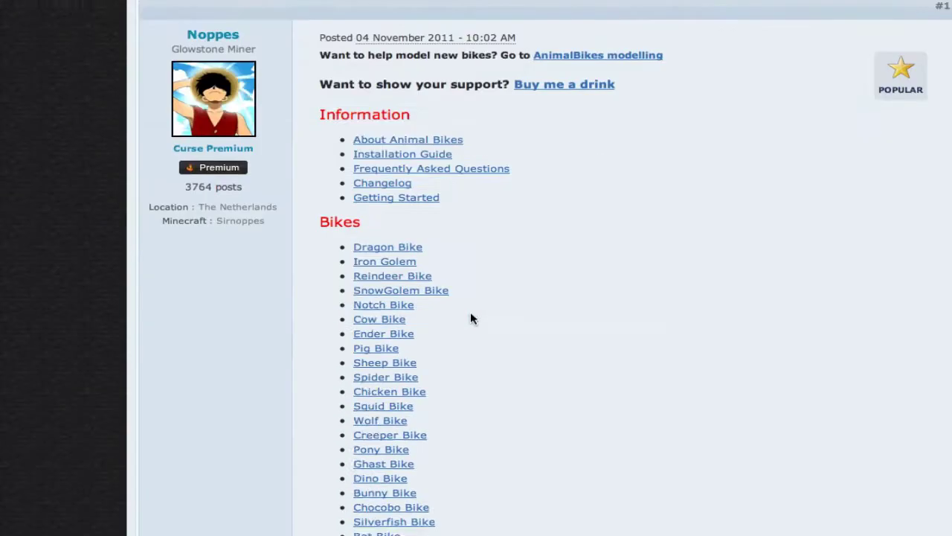
{"action": "scroll", "coordinate": [493, 307], "scroll_direction": "up", "scroll_amount": 4}
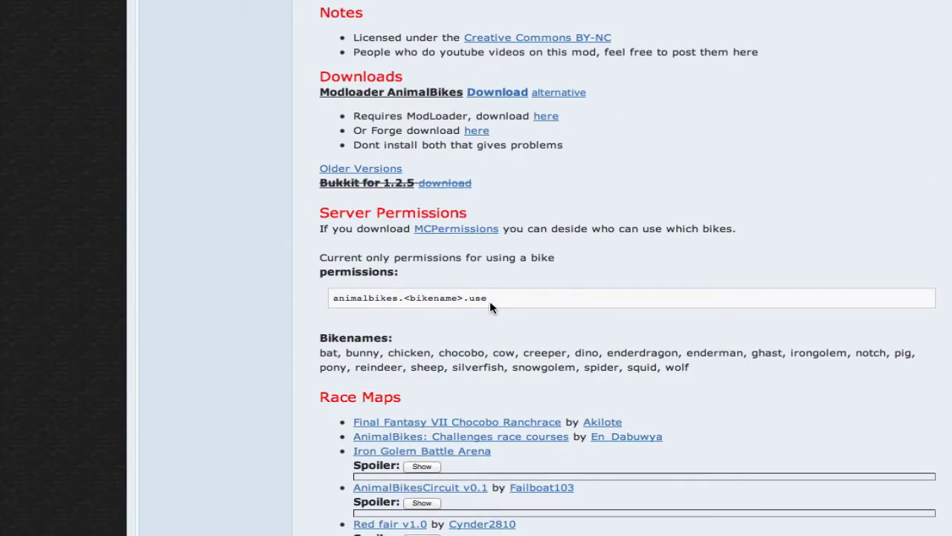
{"action": "scroll", "coordinate": [484, 427], "scroll_direction": "up", "scroll_amount": 2}
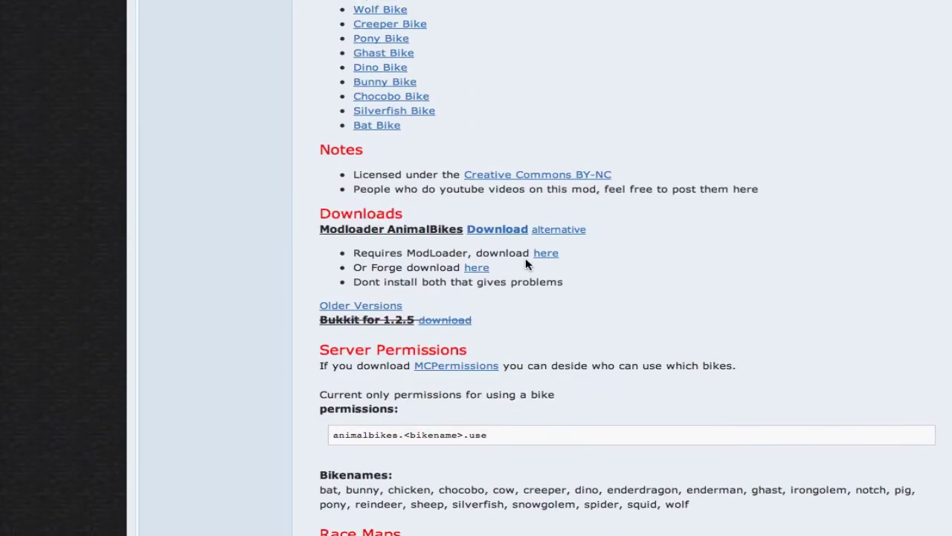
{"action": "left_click", "coordinate": [495, 234]}
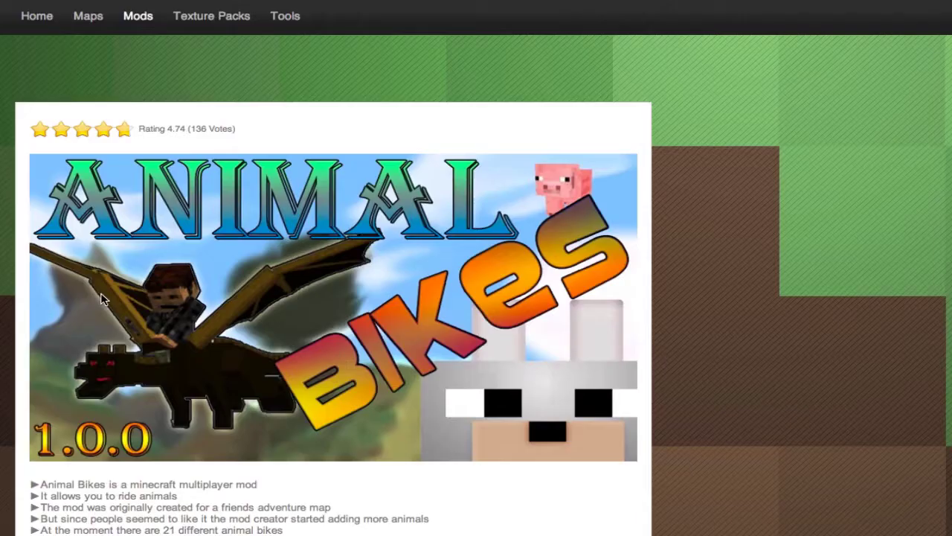
{"action": "scroll", "coordinate": [92, 479], "scroll_direction": "down", "scroll_amount": 2}
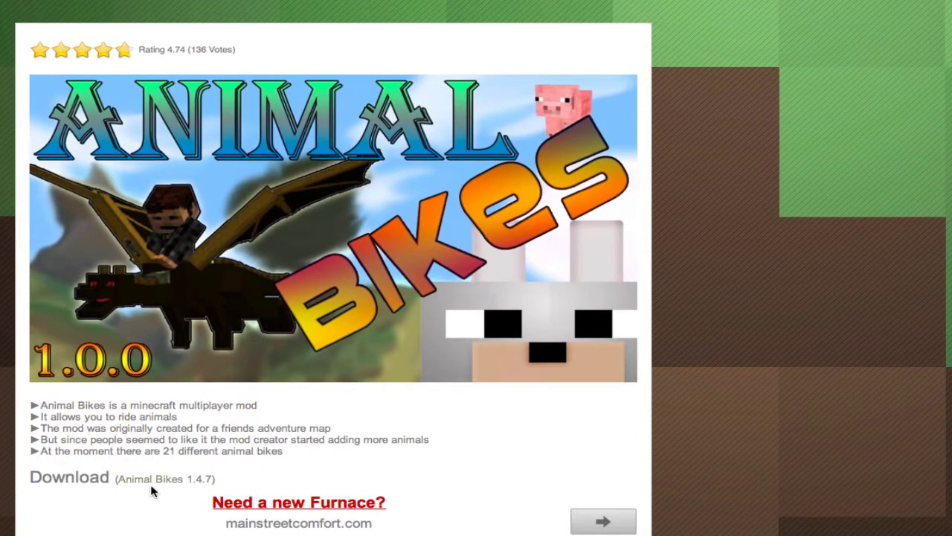
{"action": "left_click", "coordinate": [205, 477]}
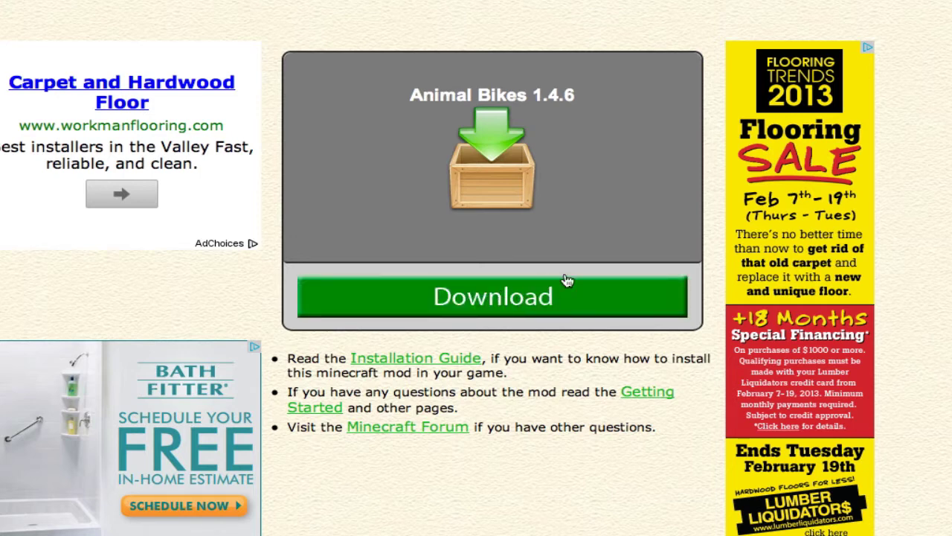
{"action": "left_click", "coordinate": [491, 310]}
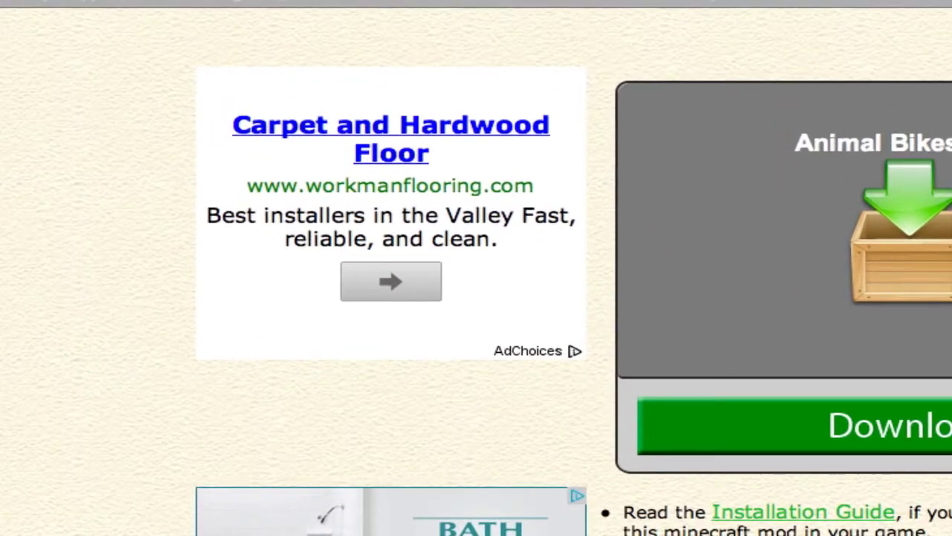
{"action": "key", "text": "super+l"}
Search 'minecraft forge' from google.com and open the Minecraft Forge Forums
{"action": "type", "text": "google."}
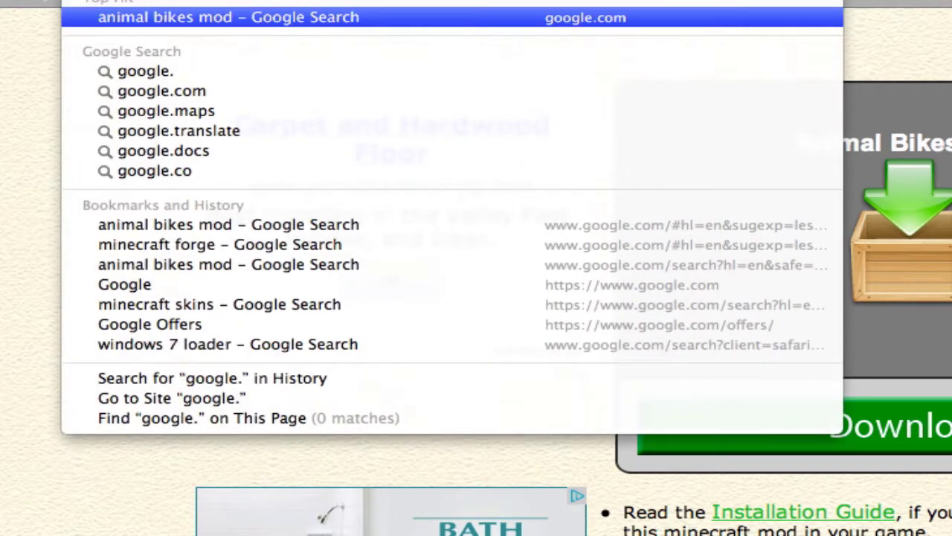
{"action": "type", "text": "com"}
{"action": "key", "text": "Return"}
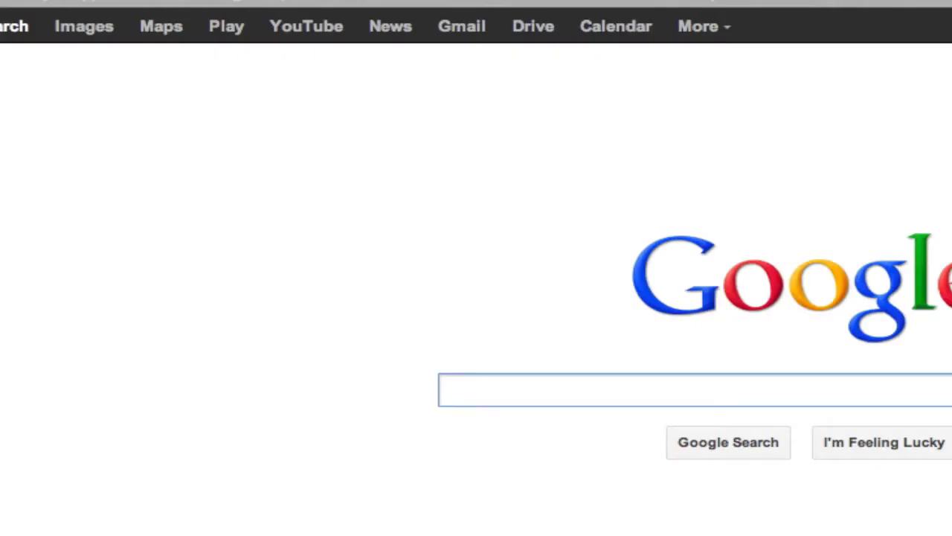
{"action": "type", "text": "minecraft forge"}
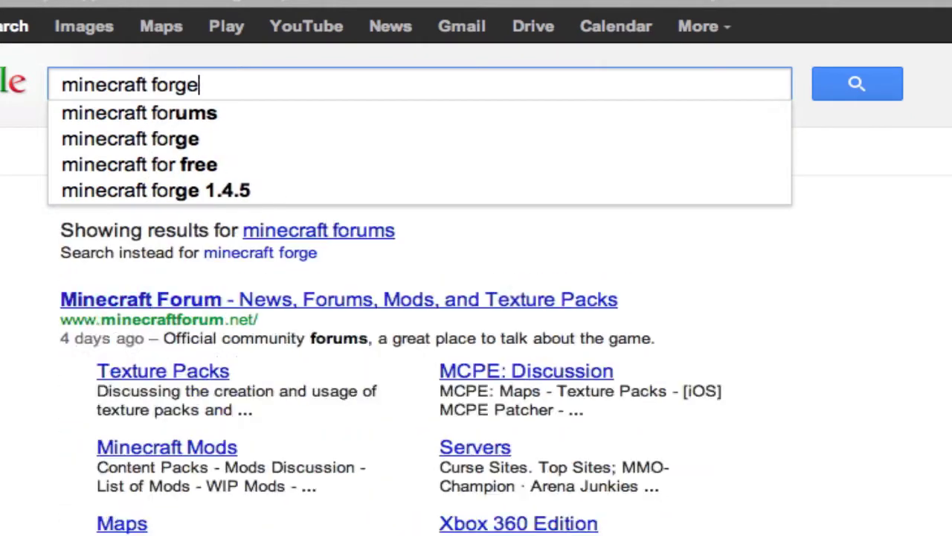
{"action": "key", "text": "Return"}
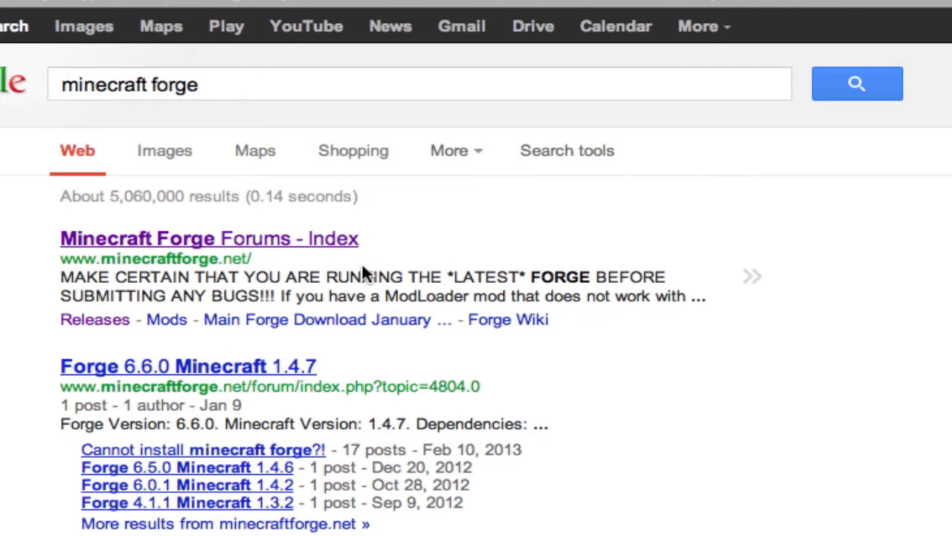
{"action": "left_click", "coordinate": [350, 238]}
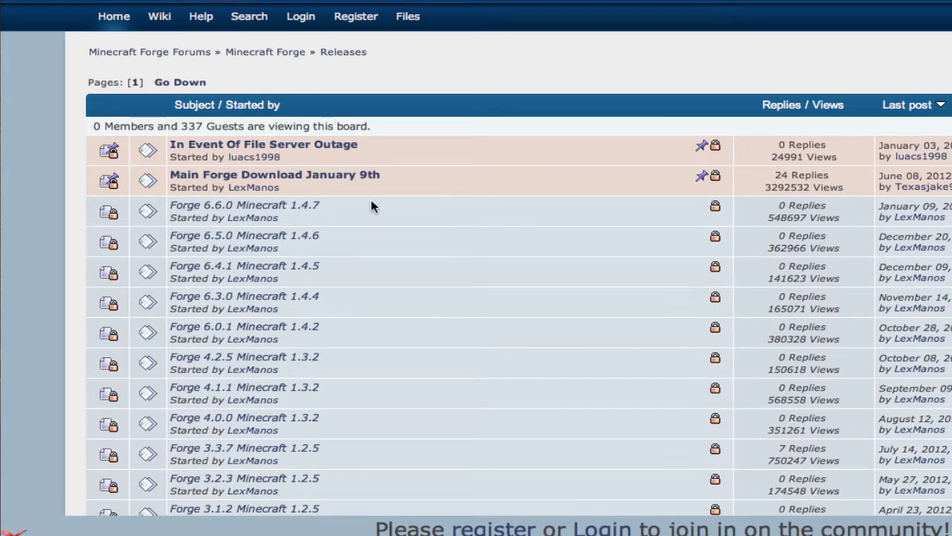
Download Forge 6.6.0 Universal for Minecraft 1.4.7, close the AdF.ly tab and hide Safari
{"action": "left_click", "coordinate": [314, 216]}
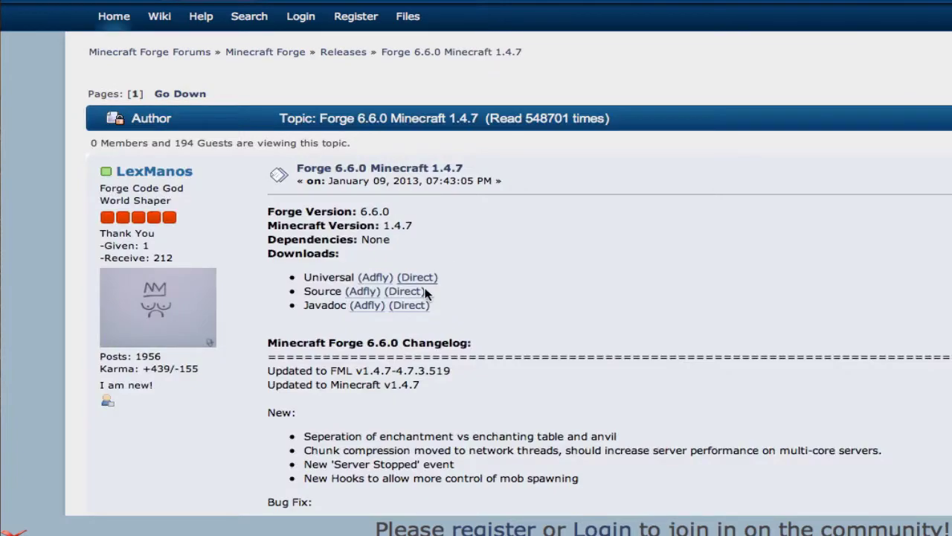
{"action": "left_click", "coordinate": [376, 282]}
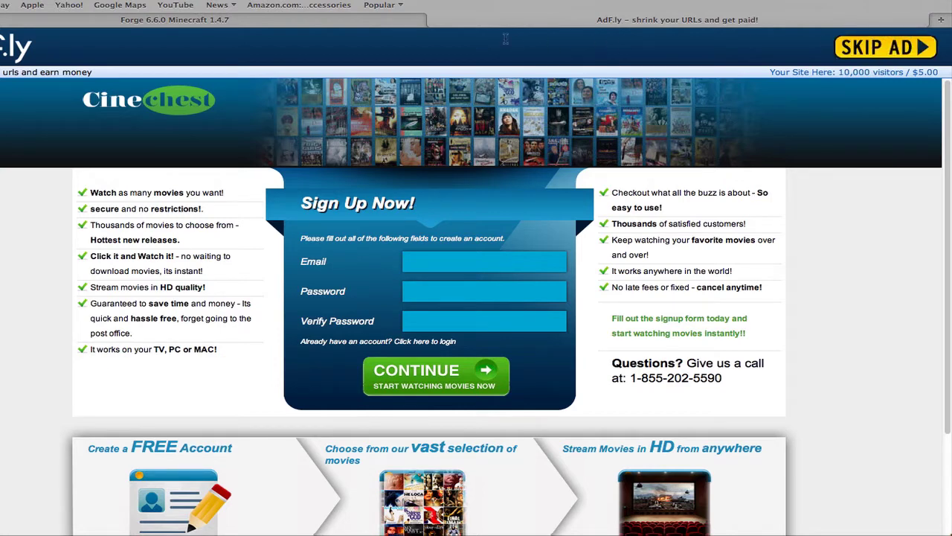
{"action": "left_click", "coordinate": [435, 20]}
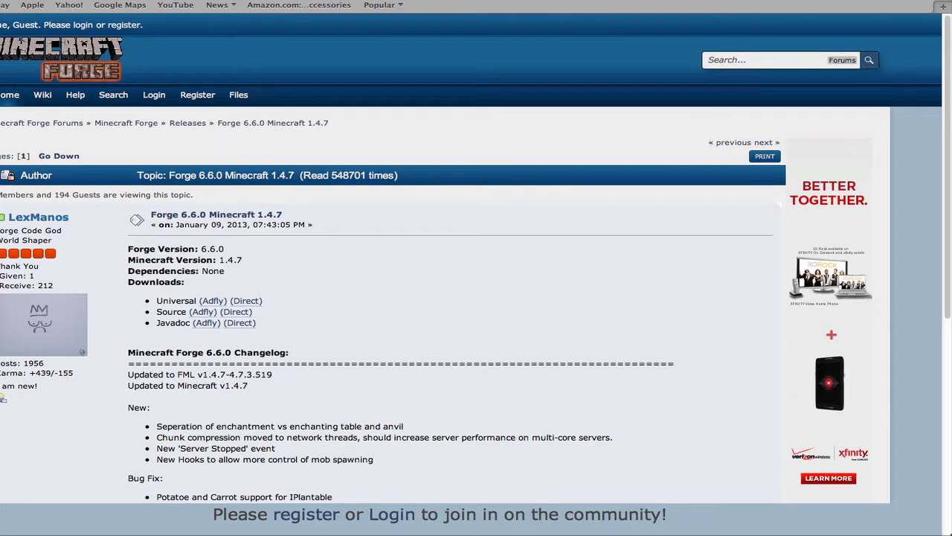
{"action": "key", "text": "F11"}
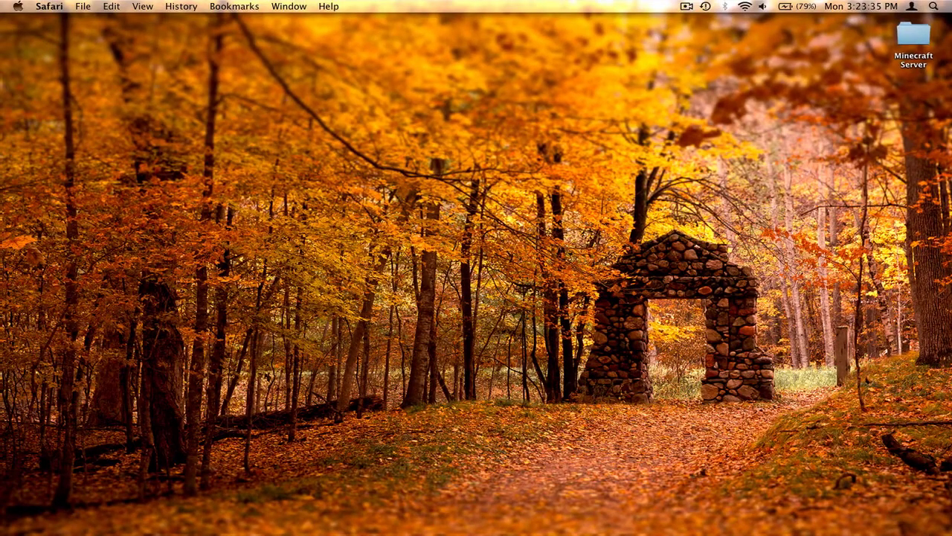
Drag the AnimalBikes and minecraftforge zips from the Downloads stack onto the desktop
{"action": "left_click", "coordinate": [223, 158]}
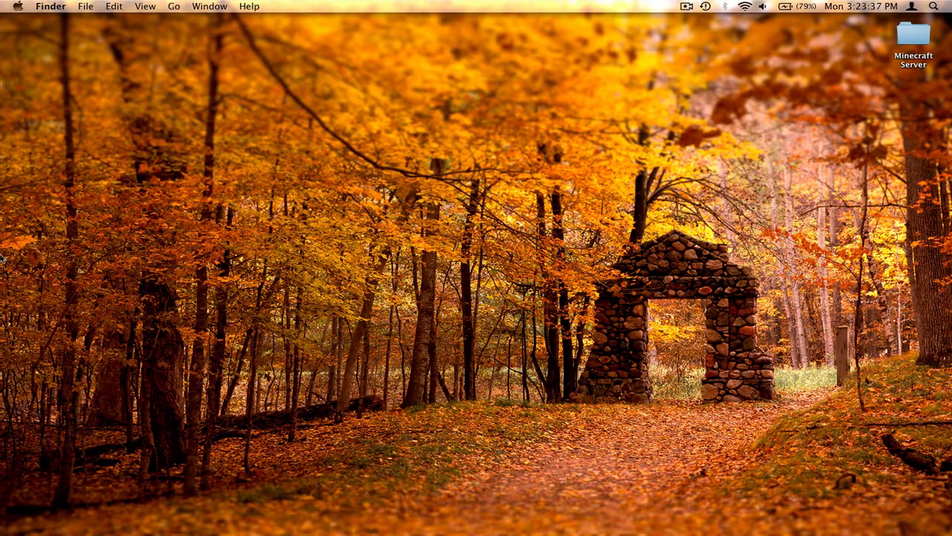
{"action": "left_click", "coordinate": [3, 458]}
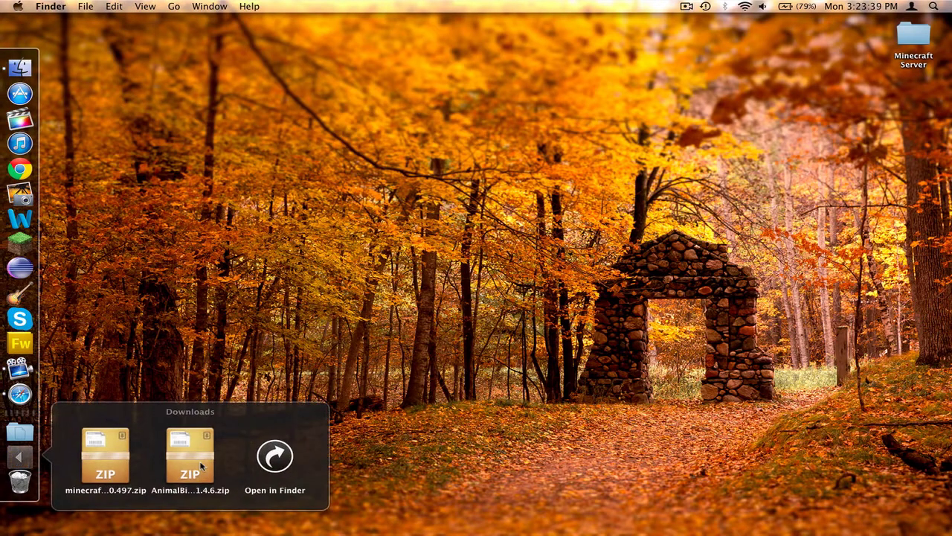
{"action": "left_click_drag", "start_coordinate": [188, 451], "coordinate": [922, 91]}
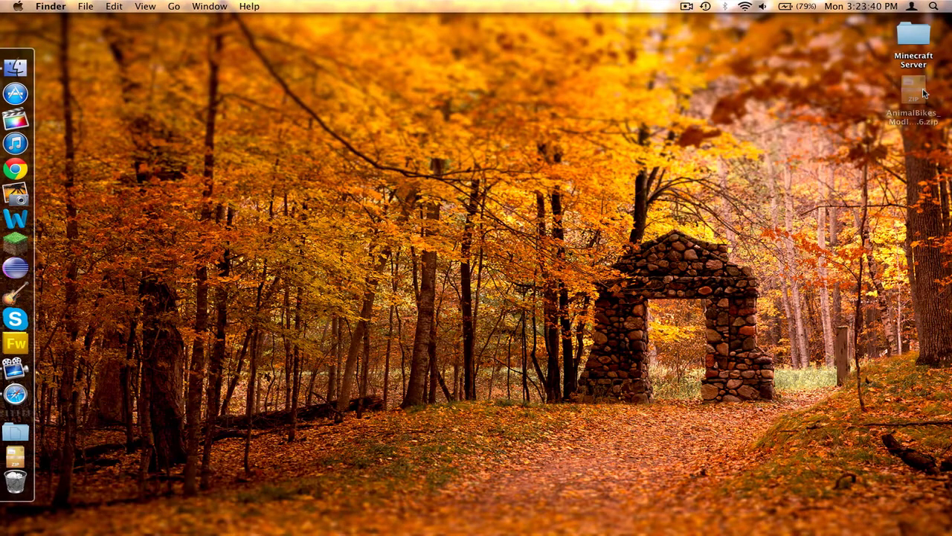
{"action": "left_click", "coordinate": [15, 456]}
{"action": "left_click_drag", "start_coordinate": [102, 453], "coordinate": [898, 156]}
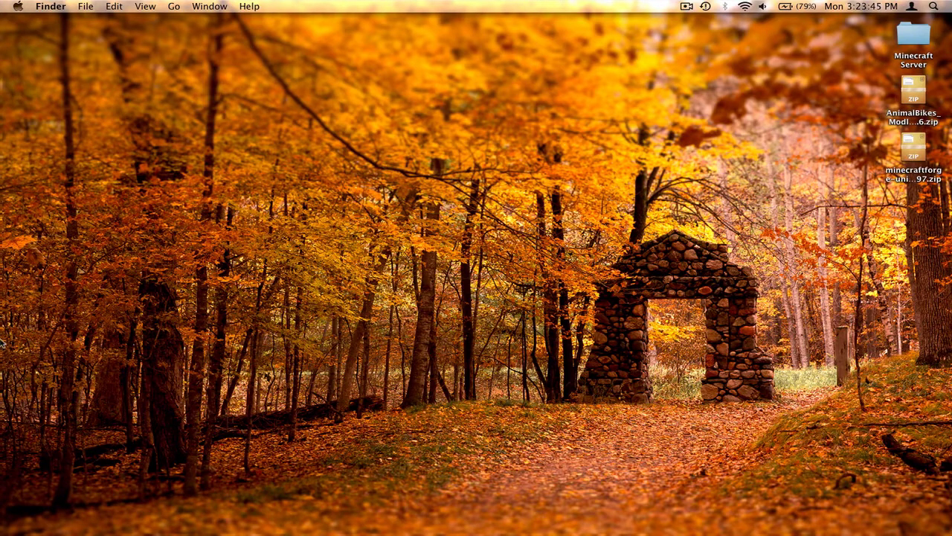
{"action": "mouse_move", "coordinate": [2, 289]}
{"action": "left_click_drag", "start_coordinate": [784, 52], "coordinate": [833, 65]}
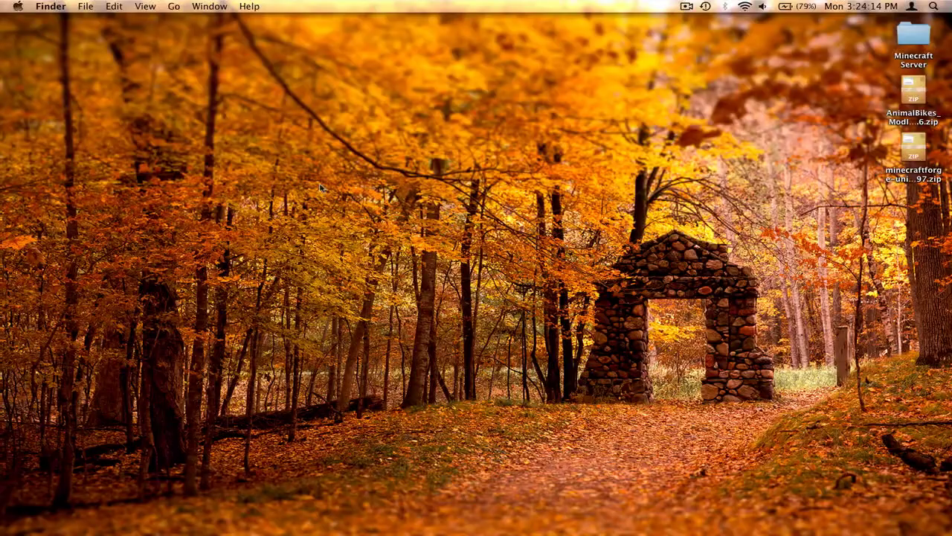
{"action": "mouse_move", "coordinate": [4, 127]}
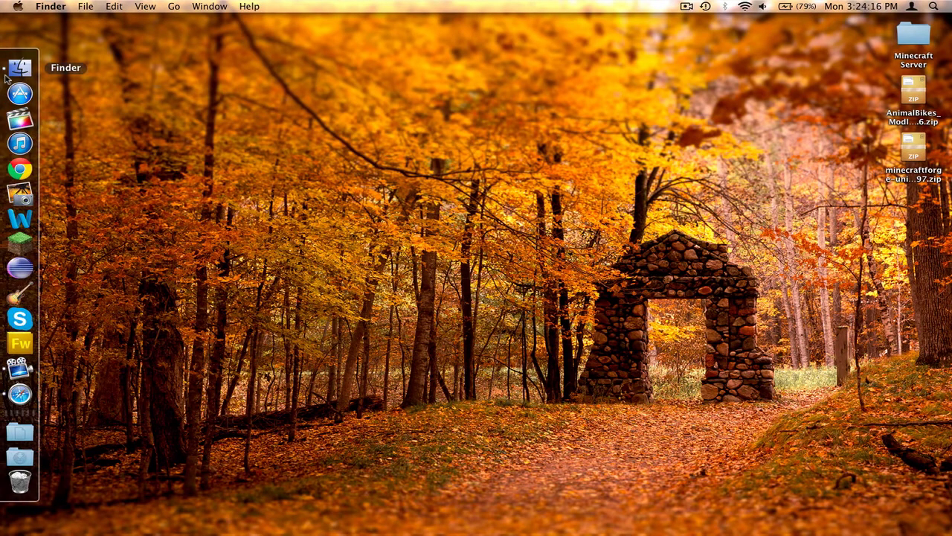
Open a new Finder window showing the home folder
{"action": "left_click", "coordinate": [9, 74]}
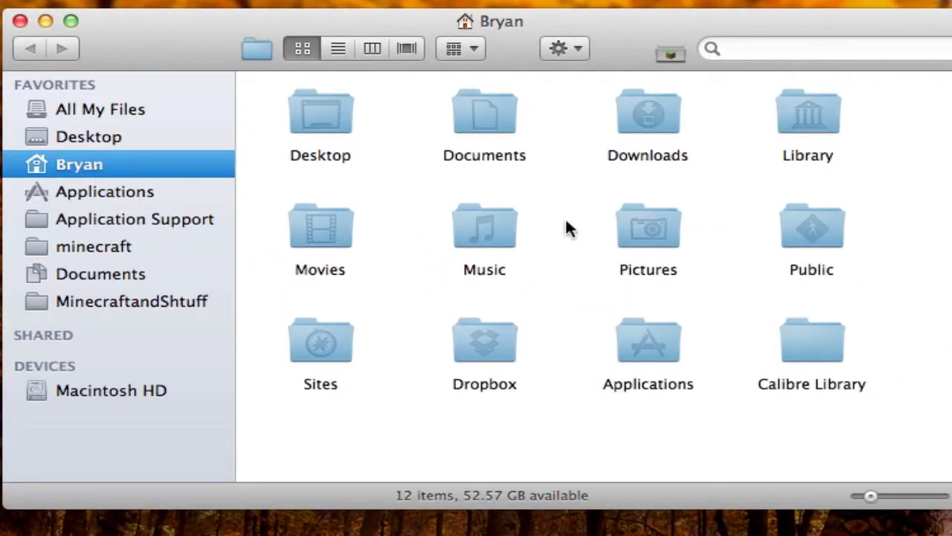
{"action": "left_click", "coordinate": [812, 131]}
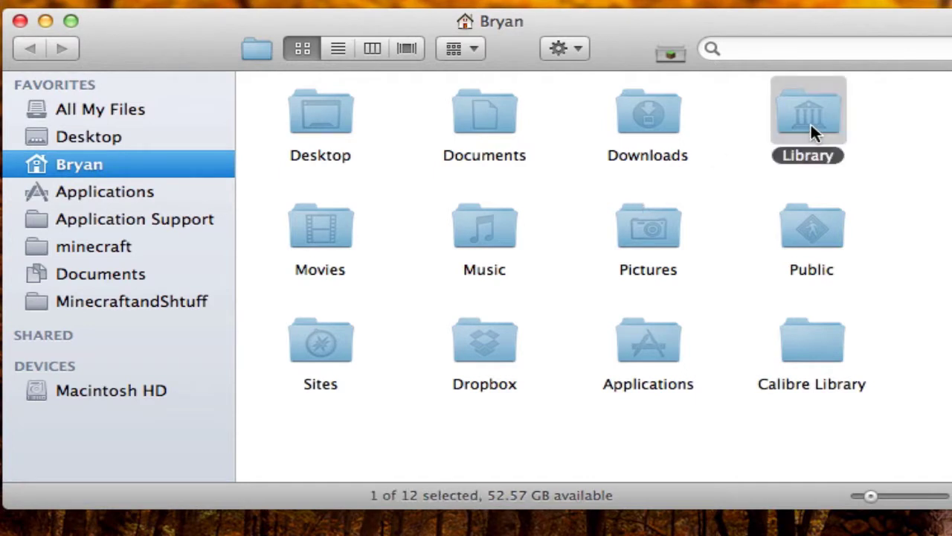
{"action": "left_click", "coordinate": [882, 143]}
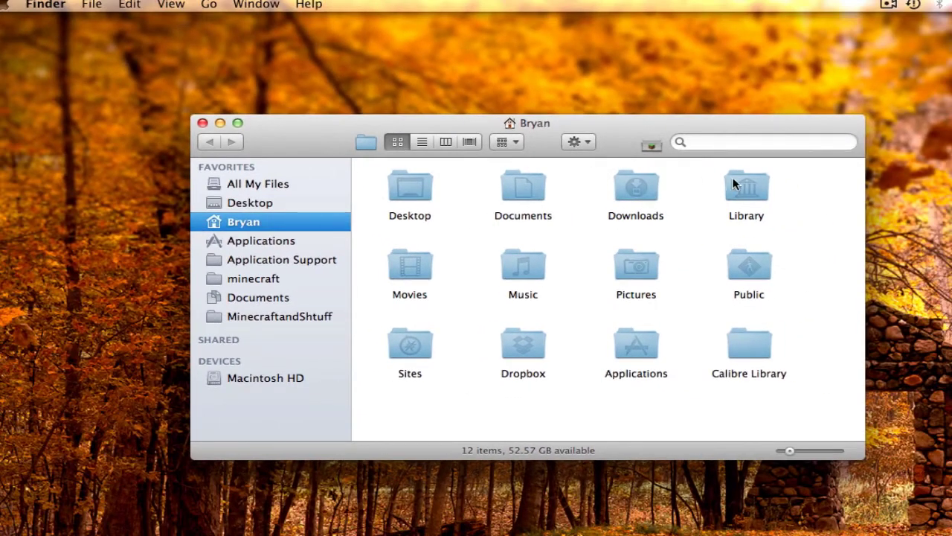
{"action": "double_click", "coordinate": [734, 184]}
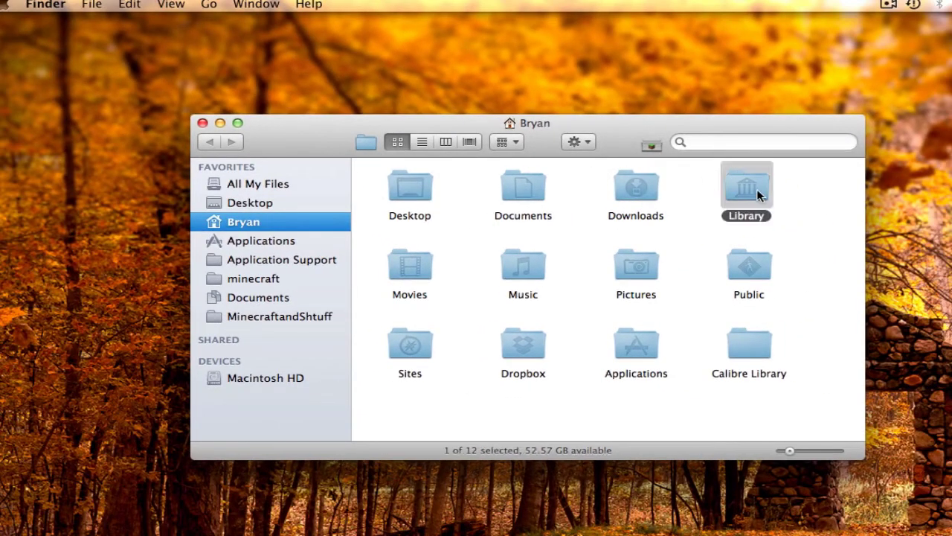
{"action": "left_click", "coordinate": [208, 145]}
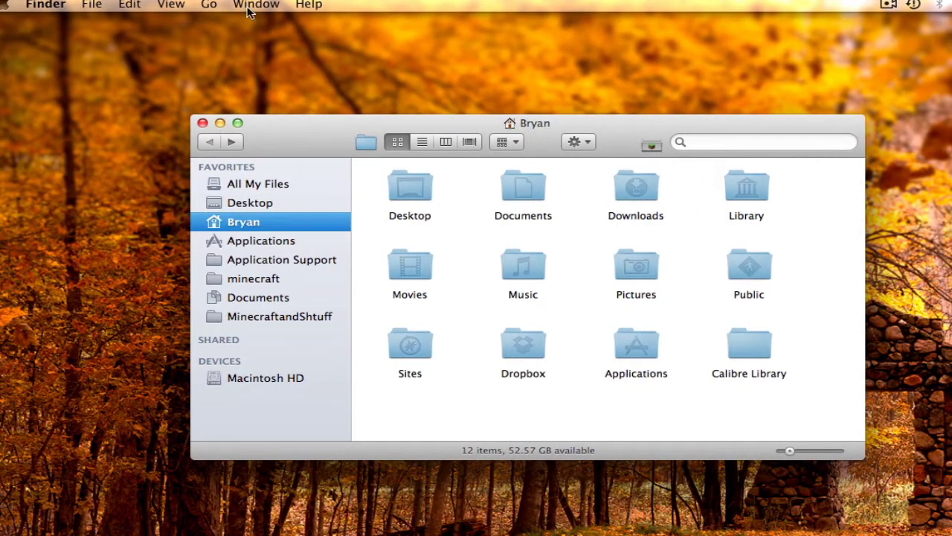
Reveal the hidden Library entry in the Go menu with Option and open it
{"action": "left_click", "coordinate": [216, 5]}
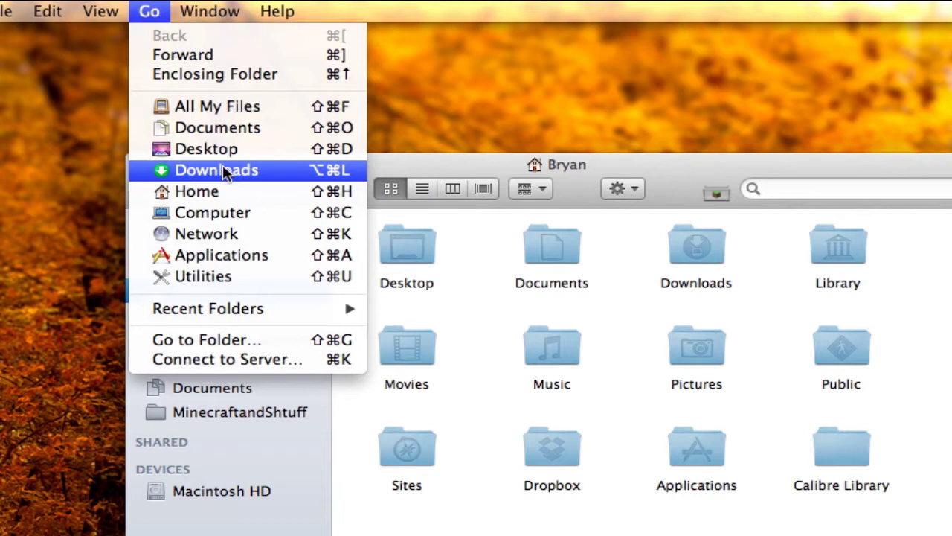
{"action": "key", "text": "alt"}
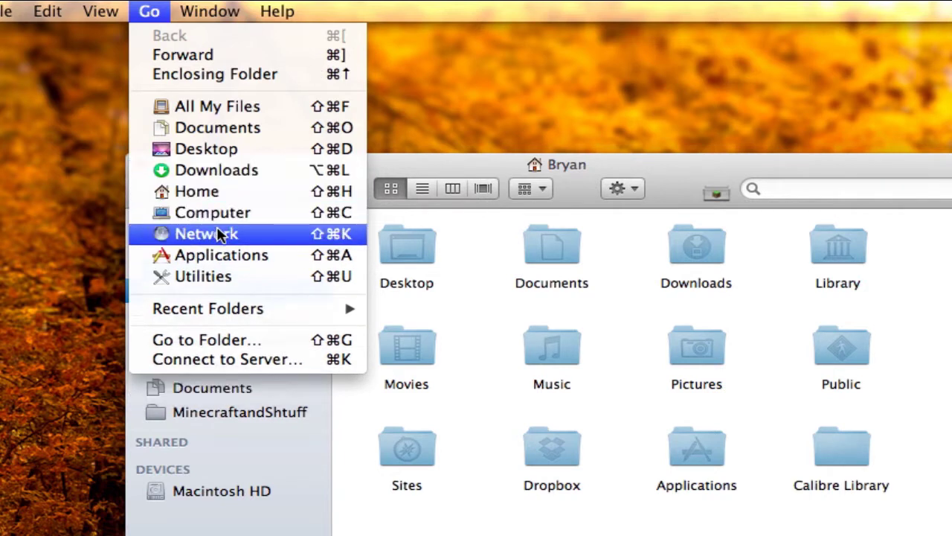
{"action": "key", "text": "alt"}
{"action": "key", "text": "alt"}
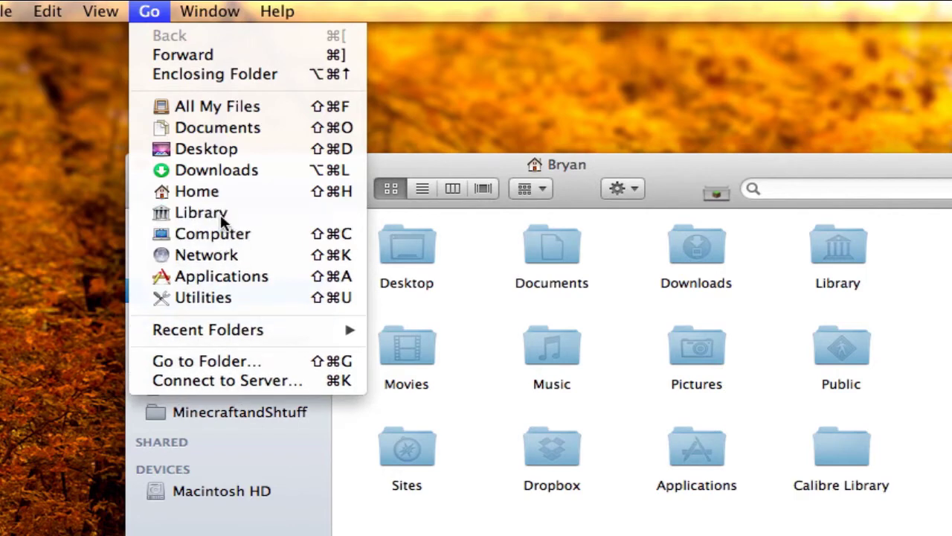
{"action": "left_click", "coordinate": [221, 216]}
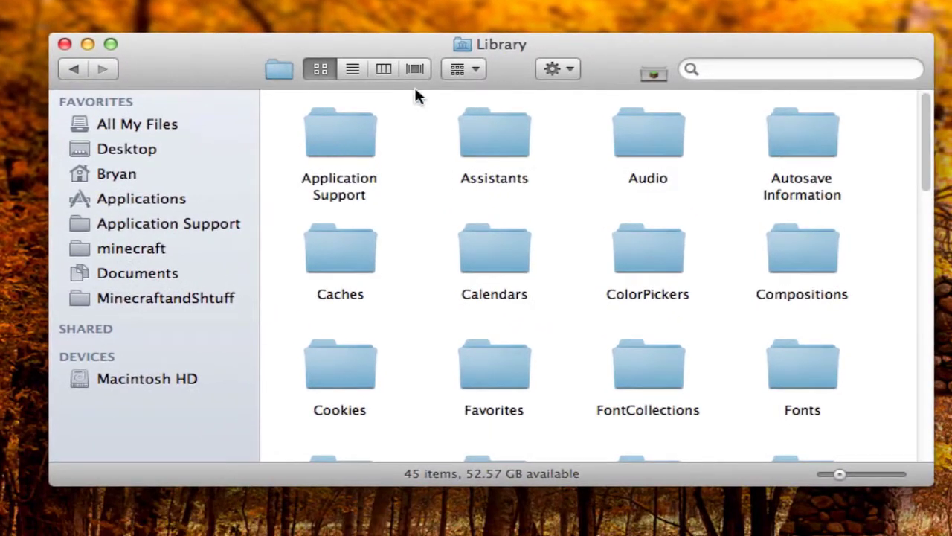
Open Application Support, then its minecraft folder
{"action": "left_click", "coordinate": [351, 130]}
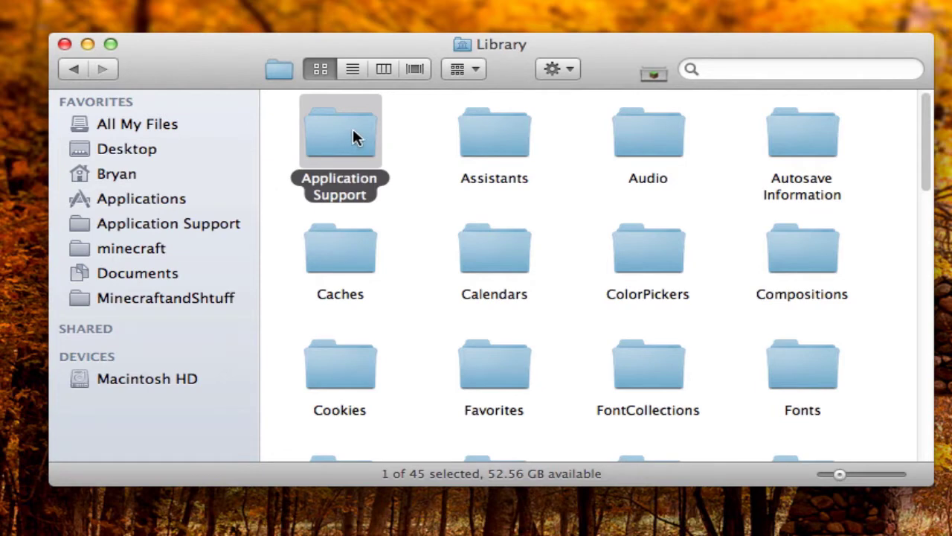
{"action": "double_click", "coordinate": [351, 128]}
{"action": "scroll", "coordinate": [402, 246], "scroll_direction": "up", "scroll_amount": 15}
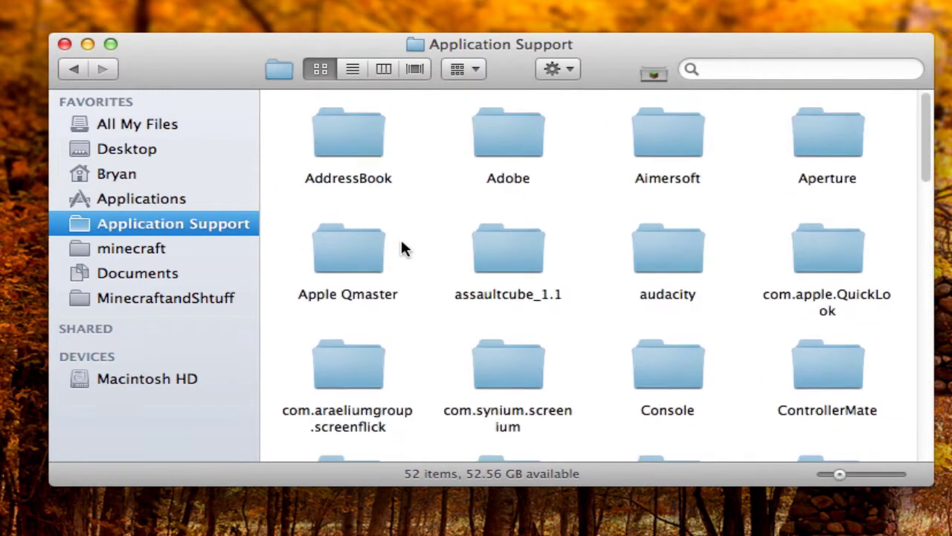
{"action": "scroll", "coordinate": [401, 246], "scroll_direction": "down", "scroll_amount": 10}
{"action": "scroll", "coordinate": [406, 253], "scroll_direction": "down", "scroll_amount": 3}
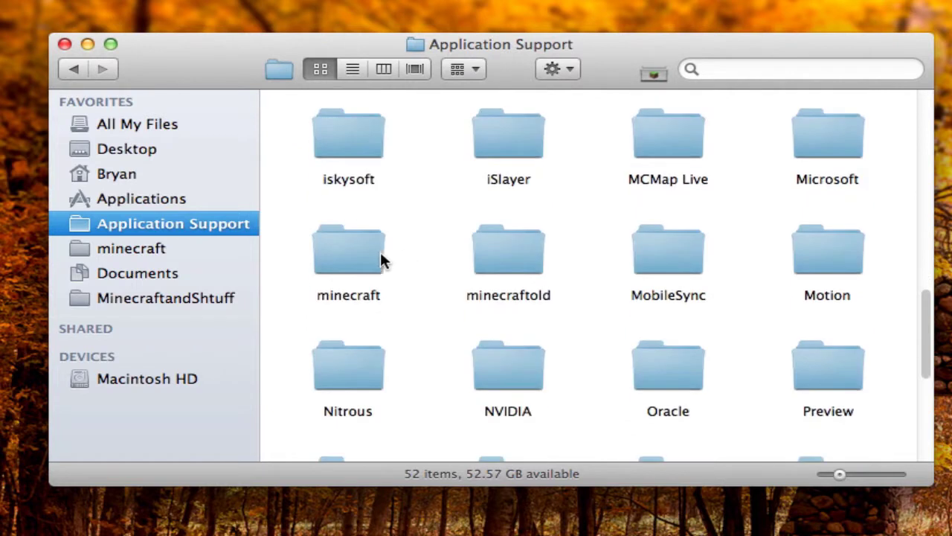
{"action": "double_click", "coordinate": [370, 247]}
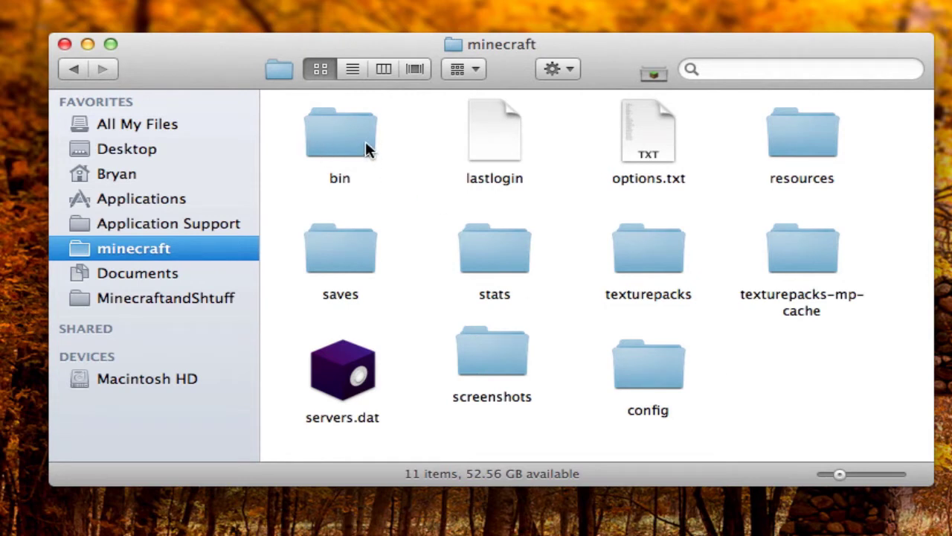
Select the config, screenshots, servers.dat and texturepacks-mp-cache items in minecraft
{"action": "left_click", "coordinate": [647, 370]}
{"action": "left_click", "coordinate": [467, 382]}
{"action": "left_click", "coordinate": [364, 398]}
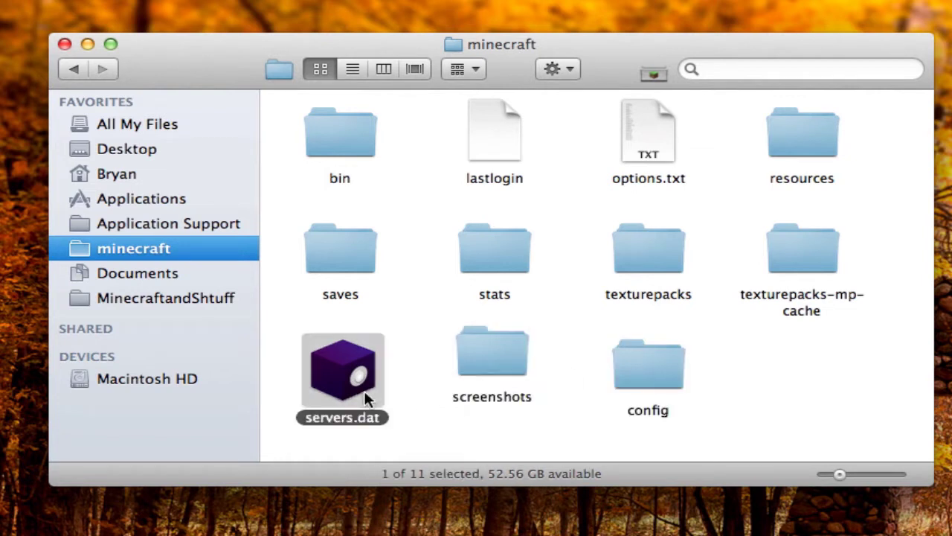
{"action": "left_click", "coordinate": [825, 255]}
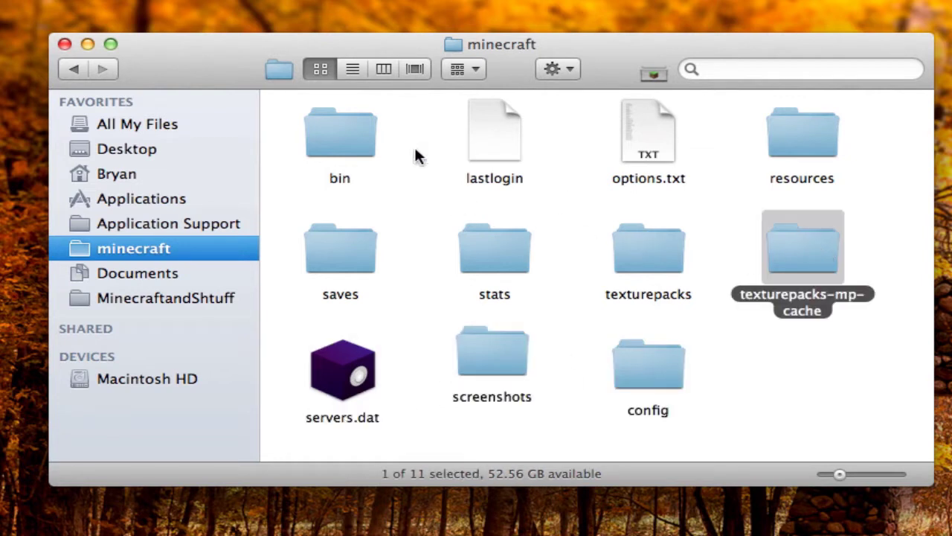
Open the bin folder and rename minecraft.jar to minecraft.zip
{"action": "left_click", "coordinate": [413, 202]}
{"action": "double_click", "coordinate": [361, 148]}
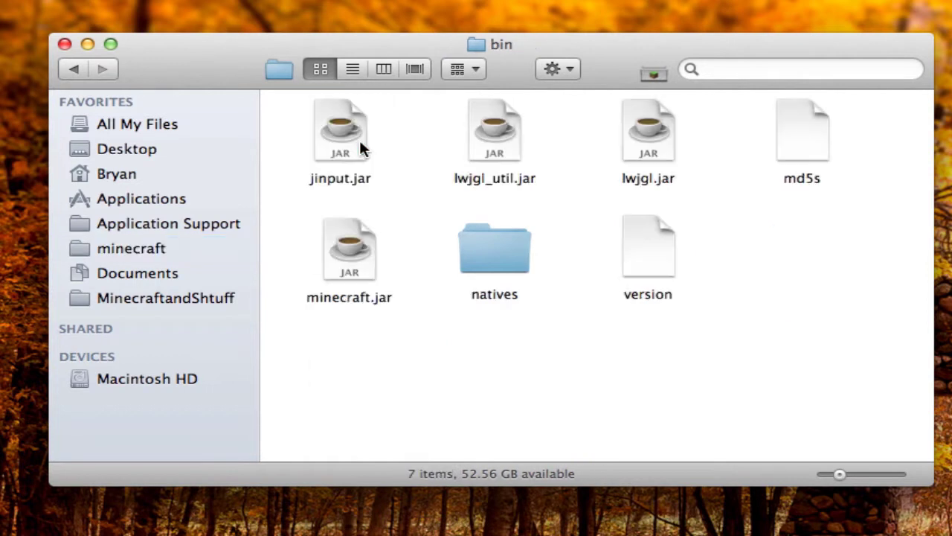
{"action": "left_click", "coordinate": [354, 264]}
{"action": "key", "text": "Return"}
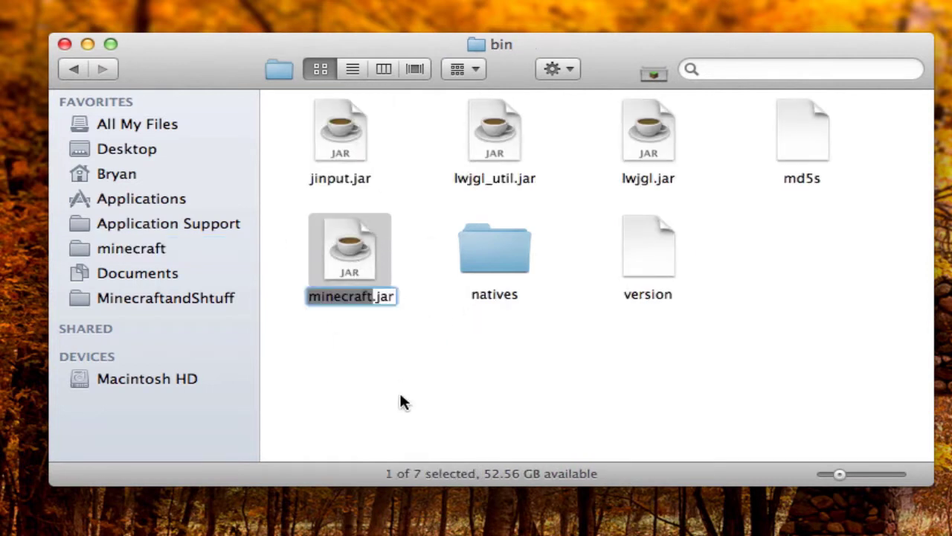
{"action": "left_click", "coordinate": [343, 272]}
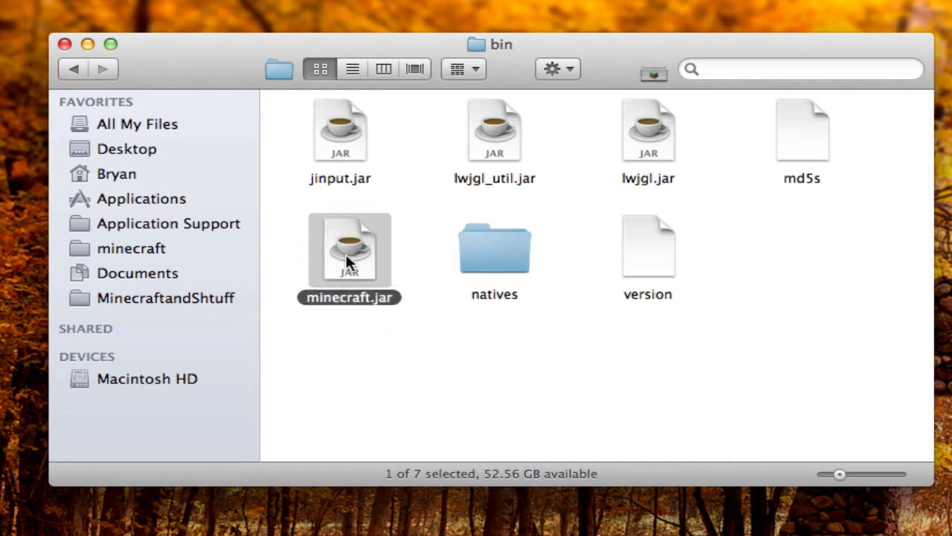
{"action": "key", "text": "Return"}
{"action": "key", "text": "Right"}
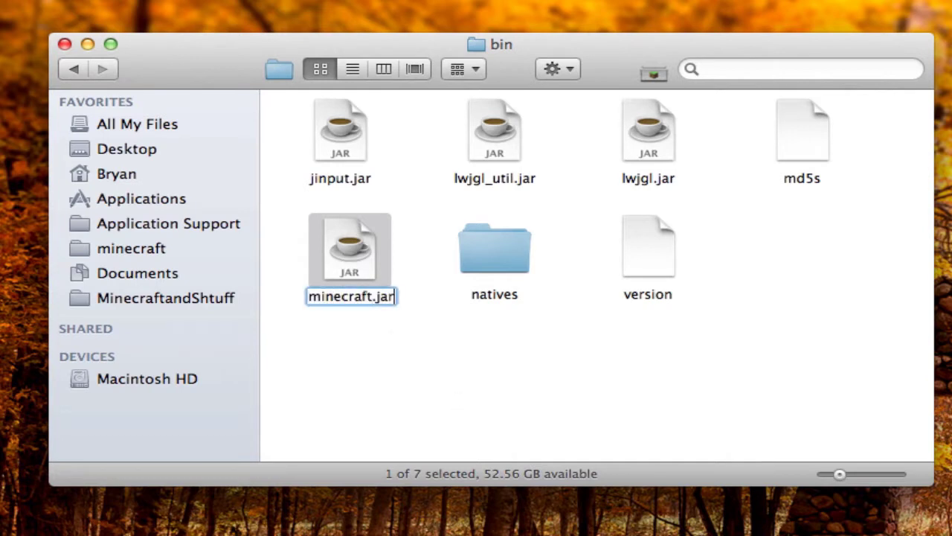
{"action": "key", "text": "BackSpace"}
{"action": "key", "text": "BackSpace"}
{"action": "key", "text": "BackSpace"}
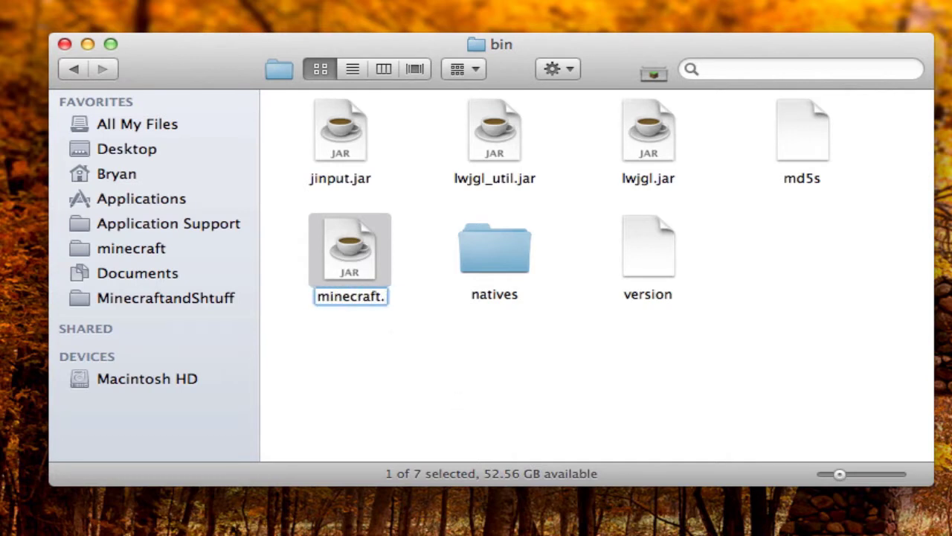
{"action": "type", "text": "zip"}
{"action": "key", "text": "Return"}
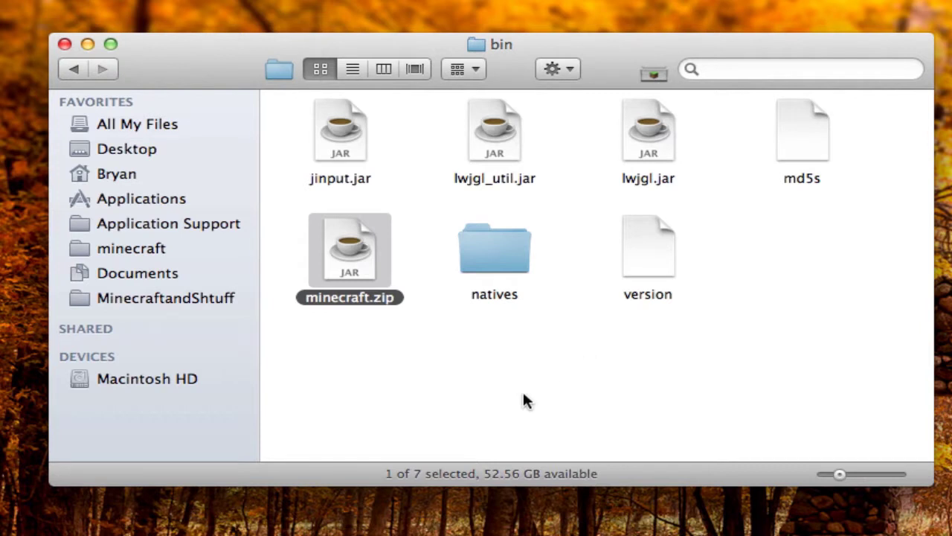
{"action": "left_click", "coordinate": [401, 396]}
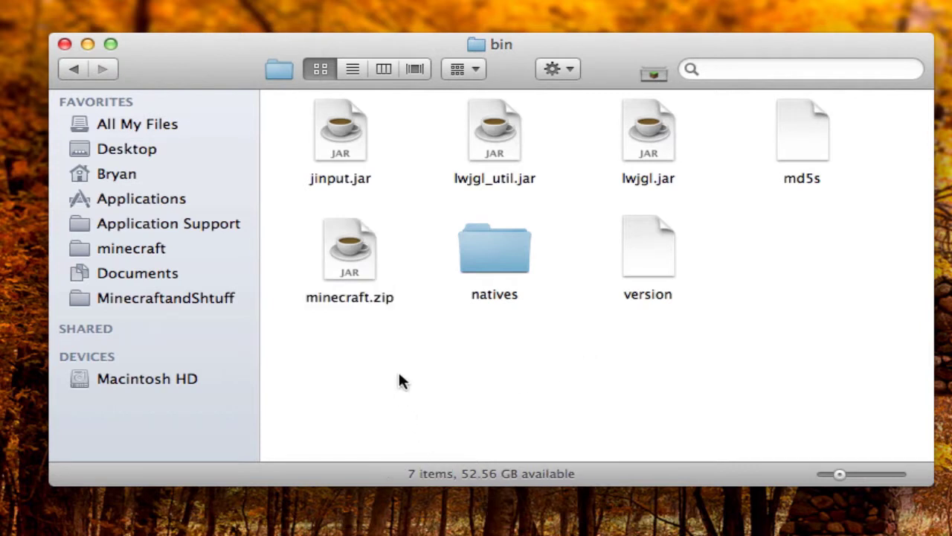
Unarchive minecraft.zip and rename the extracted minecraft folder to minecraft.jar
{"action": "double_click", "coordinate": [356, 246]}
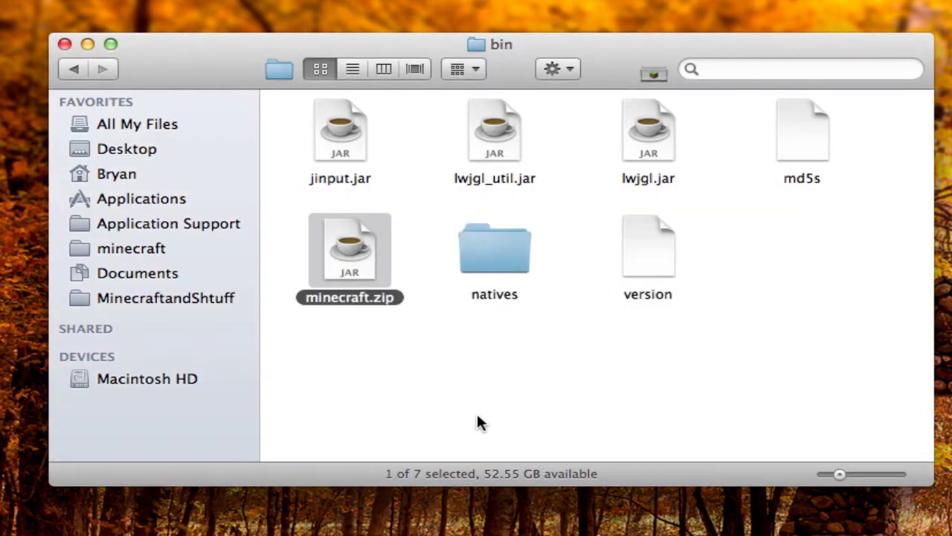
{"action": "left_click", "coordinate": [595, 368]}
{"action": "left_click", "coordinate": [811, 269]}
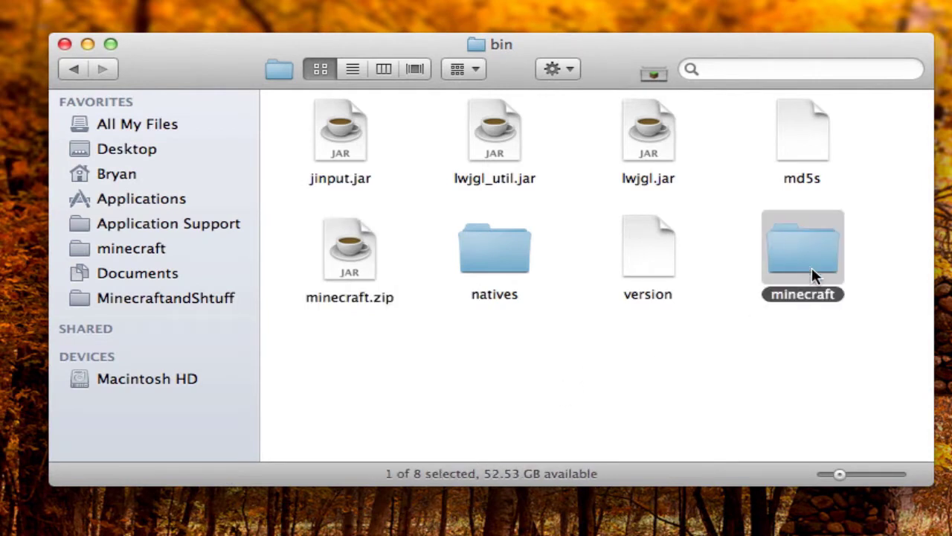
{"action": "left_click", "coordinate": [832, 293]}
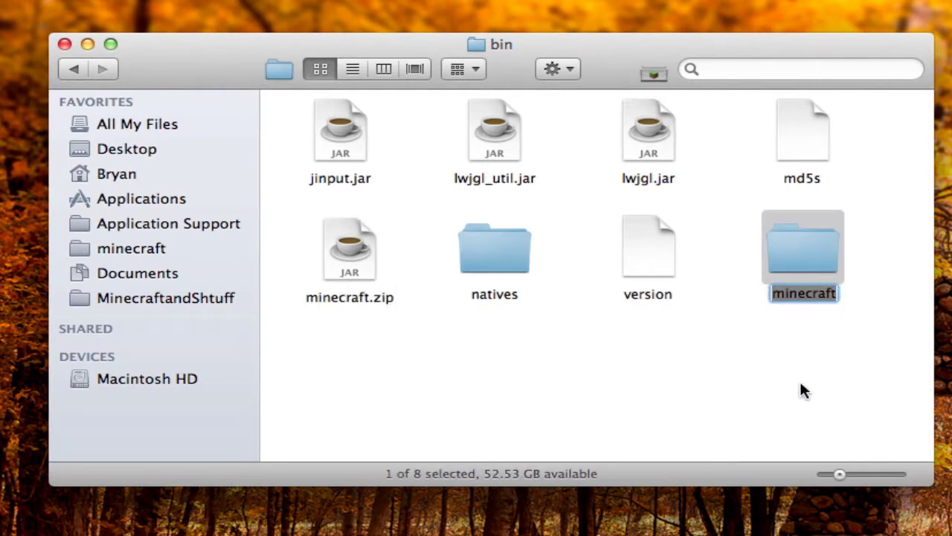
{"action": "key", "text": "Right"}
{"action": "type", "text": ".jar"}
{"action": "key", "text": "Return"}
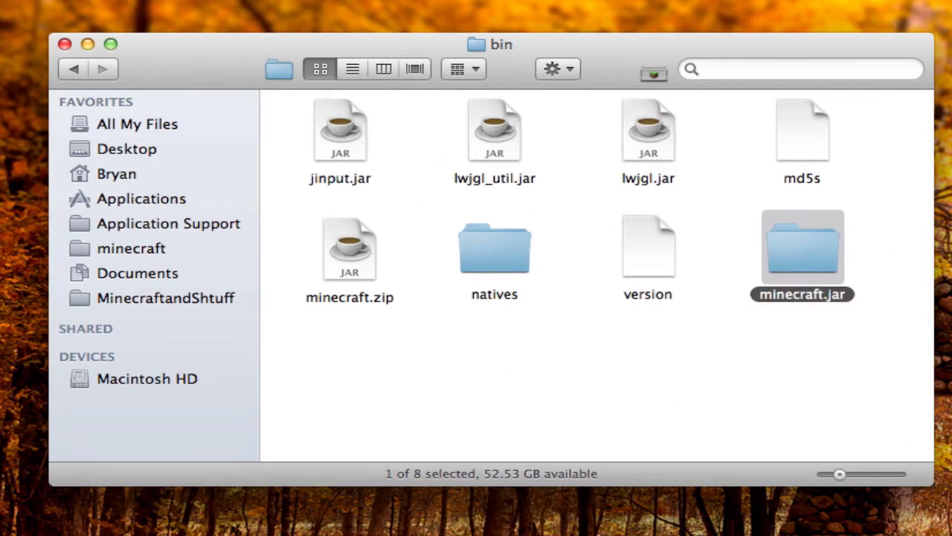
Delete MOJANG_C.DSA and MOJANG_C.SF from minecraft.jar's META-INF folder and go back to bin
{"action": "double_click", "coordinate": [807, 249]}
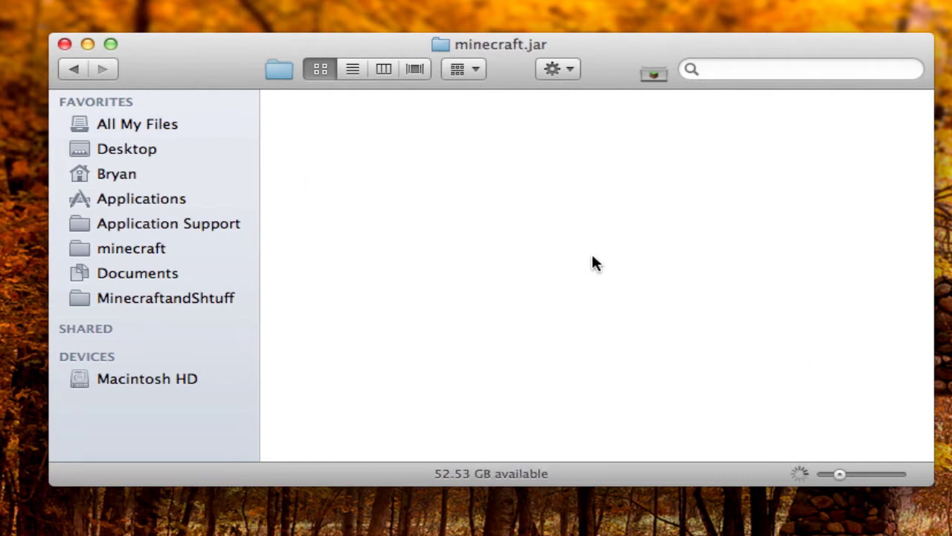
{"action": "left_click", "coordinate": [648, 261]}
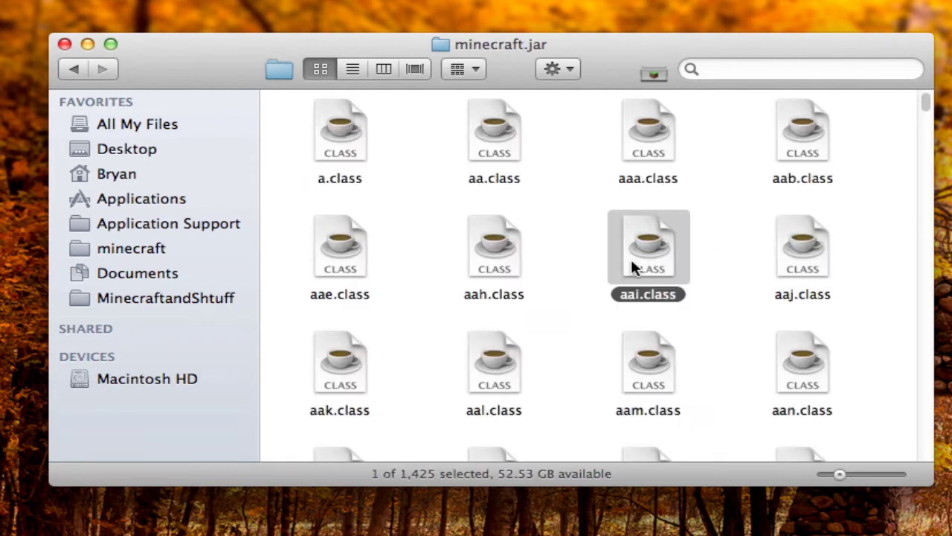
{"action": "type", "text": "meta"}
{"action": "double_click", "coordinate": [310, 366]}
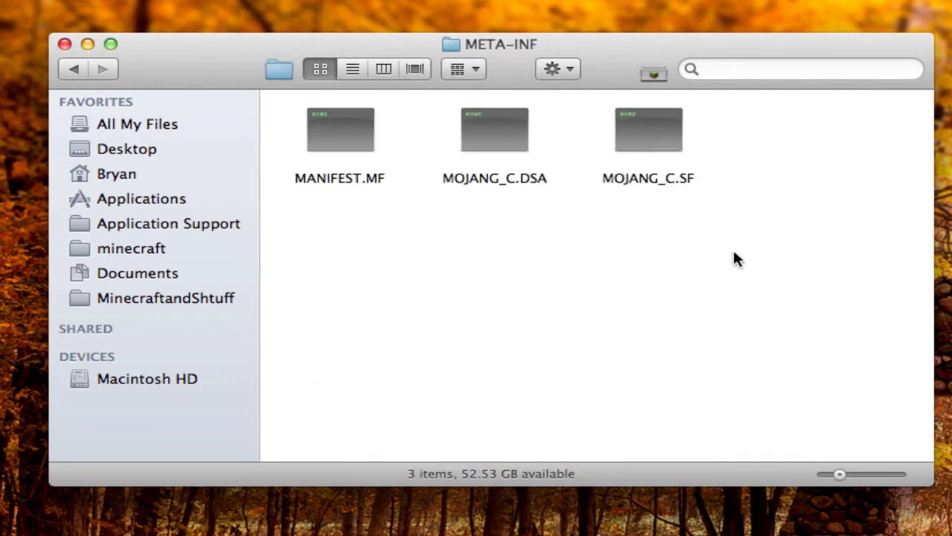
{"action": "left_click_drag", "start_coordinate": [428, 337], "coordinate": [699, 101]}
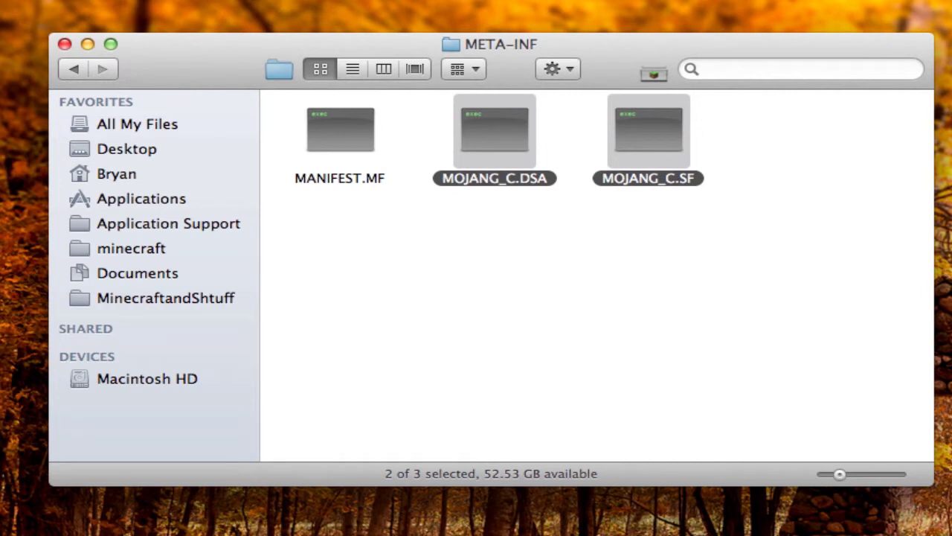
{"action": "key", "text": "super+BackSpace"}
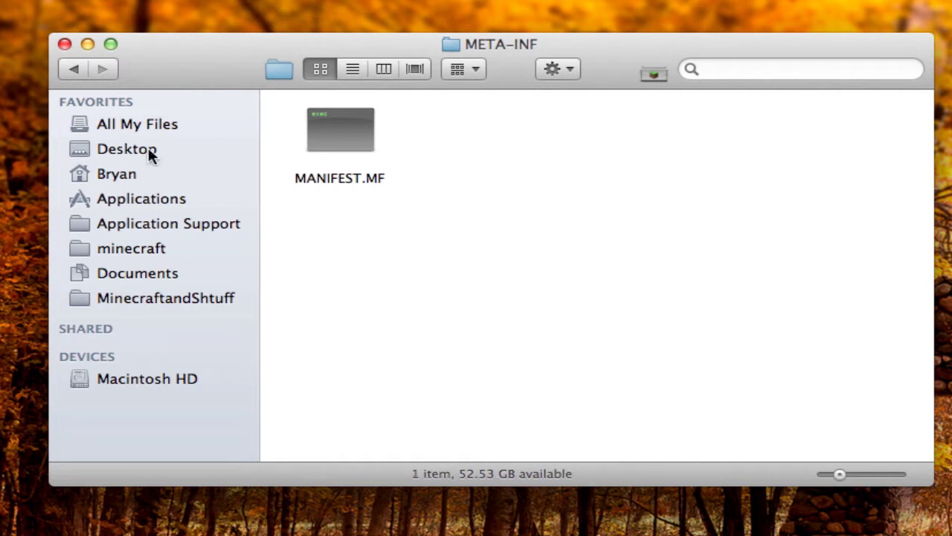
{"action": "left_click", "coordinate": [73, 64]}
{"action": "left_click", "coordinate": [73, 64]}
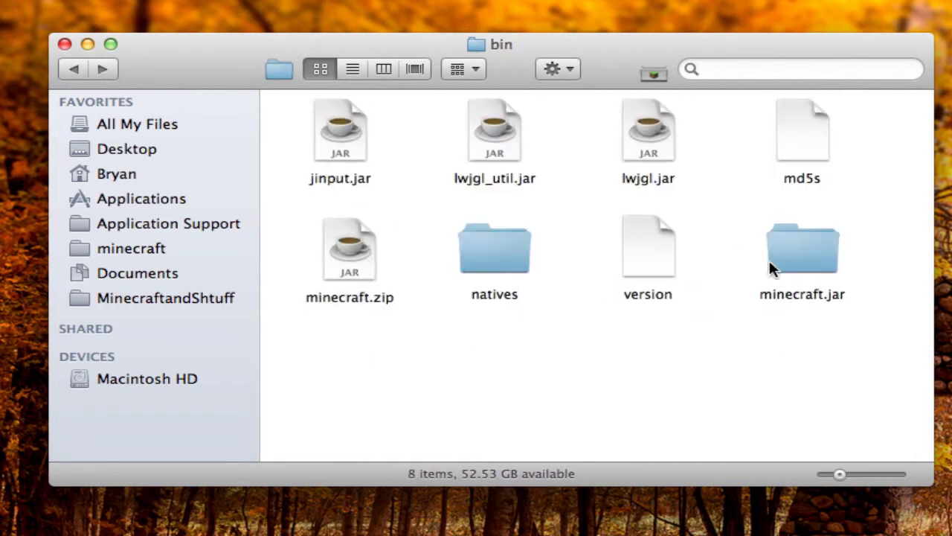
Recheck META-INF inside minecraft.jar, leaving only MANIFEST.MF, then return to the bin folder
{"action": "double_click", "coordinate": [818, 249]}
{"action": "scroll", "coordinate": [565, 285], "scroll_direction": "down", "scroll_amount": 10}
{"action": "scroll", "coordinate": [546, 289], "scroll_direction": "up", "scroll_amount": 5}
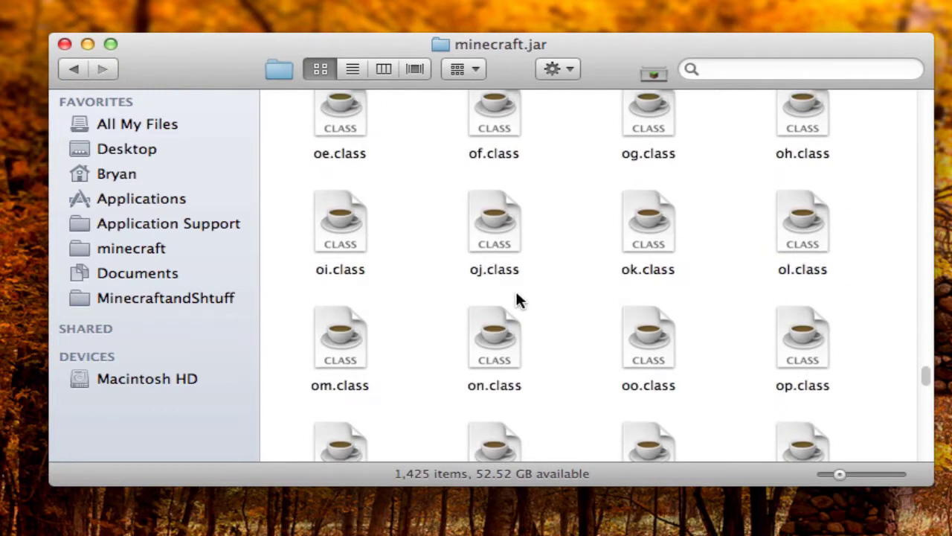
{"action": "scroll", "coordinate": [499, 296], "scroll_direction": "down", "scroll_amount": 1}
{"action": "left_click", "coordinate": [489, 308]}
{"action": "type", "text": "meta"}
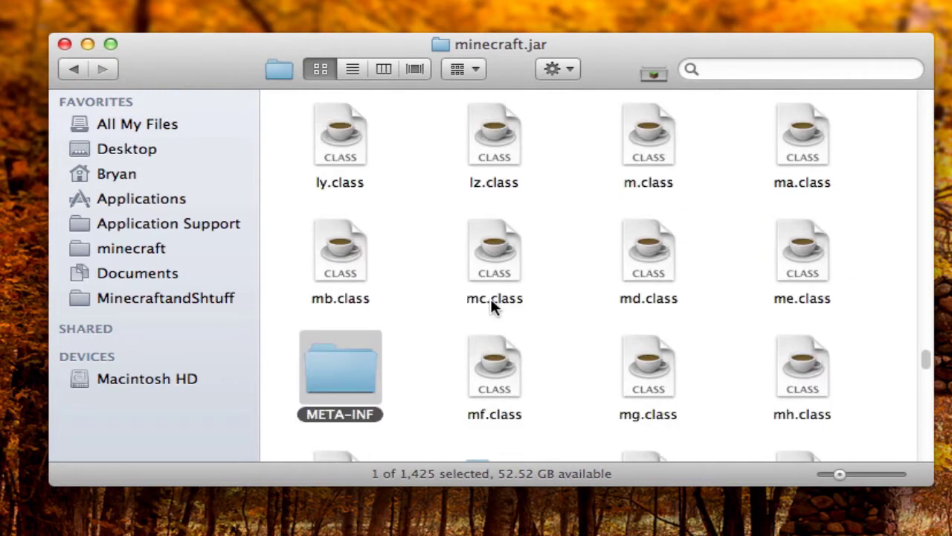
{"action": "left_click", "coordinate": [510, 273]}
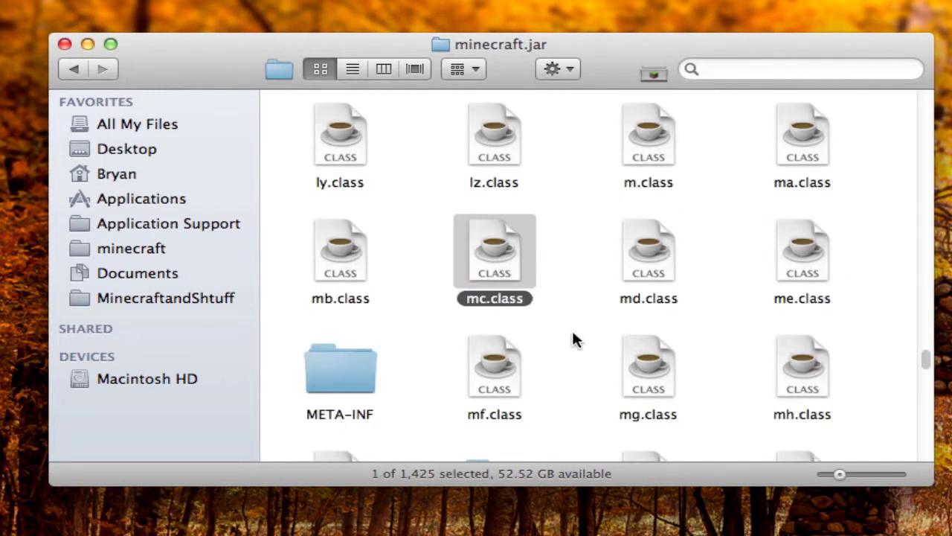
{"action": "type", "text": "meta"}
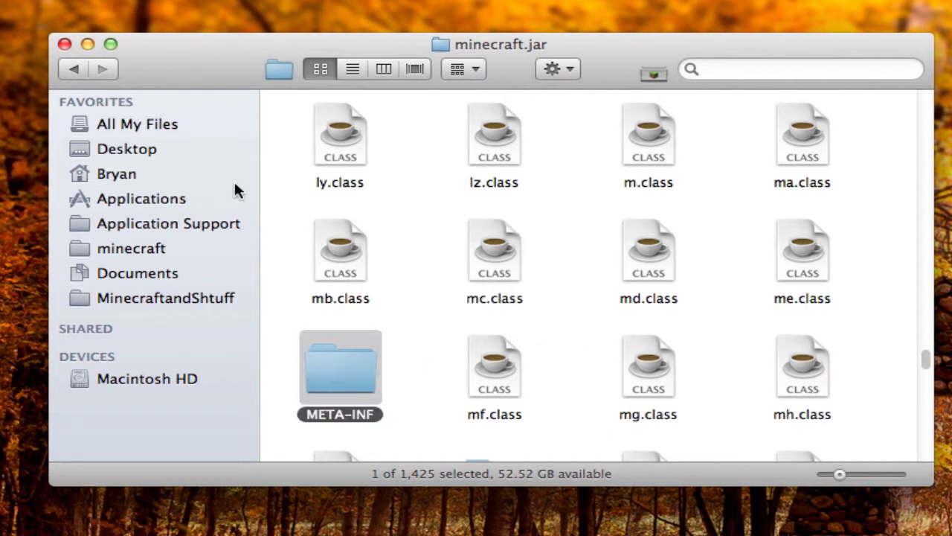
{"action": "double_click", "coordinate": [353, 381]}
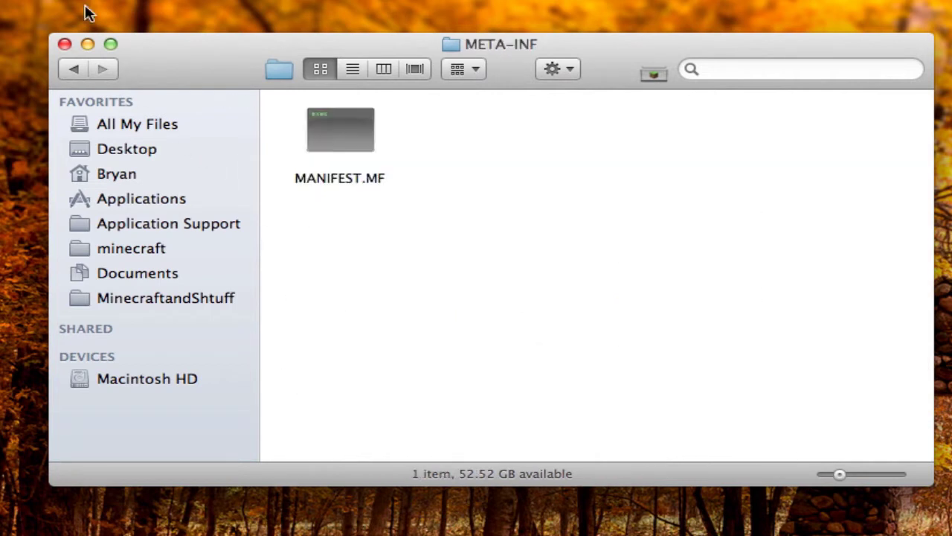
{"action": "left_click", "coordinate": [70, 68]}
{"action": "left_click", "coordinate": [70, 69]}
{"action": "left_click", "coordinate": [70, 68]}
{"action": "left_click", "coordinate": [70, 68]}
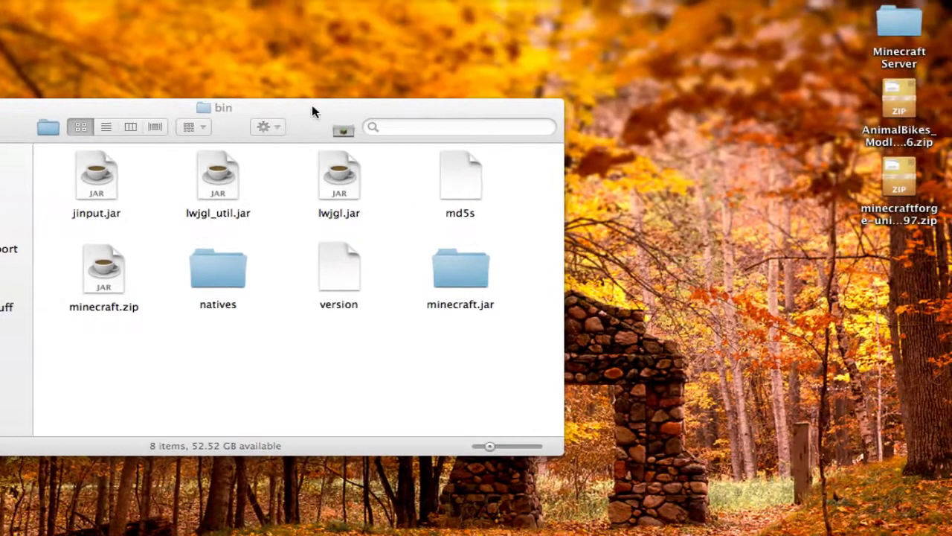
Extract minecraftforge-universal-1.4.7-6.6.0.497.zip on the desktop and open the extracted folder
{"action": "left_click_drag", "start_coordinate": [314, 111], "coordinate": [229, 68]}
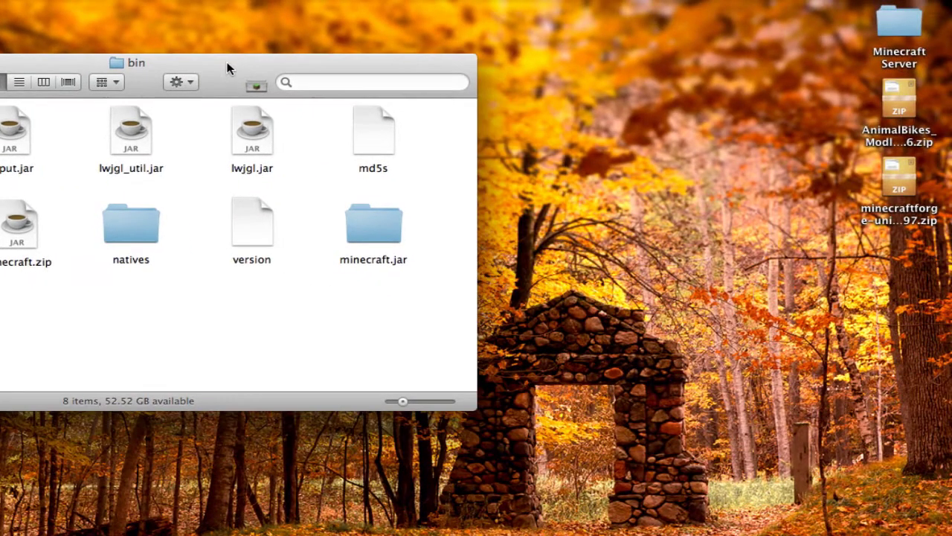
{"action": "left_click_drag", "start_coordinate": [904, 179], "coordinate": [814, 107]}
{"action": "double_click", "coordinate": [814, 107]}
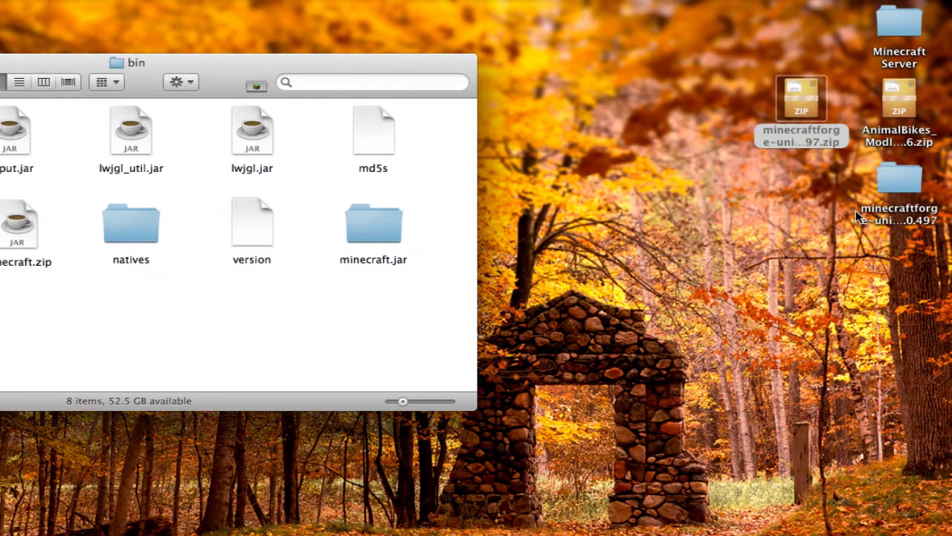
{"action": "left_click", "coordinate": [735, 103]}
{"action": "left_click", "coordinate": [806, 114]}
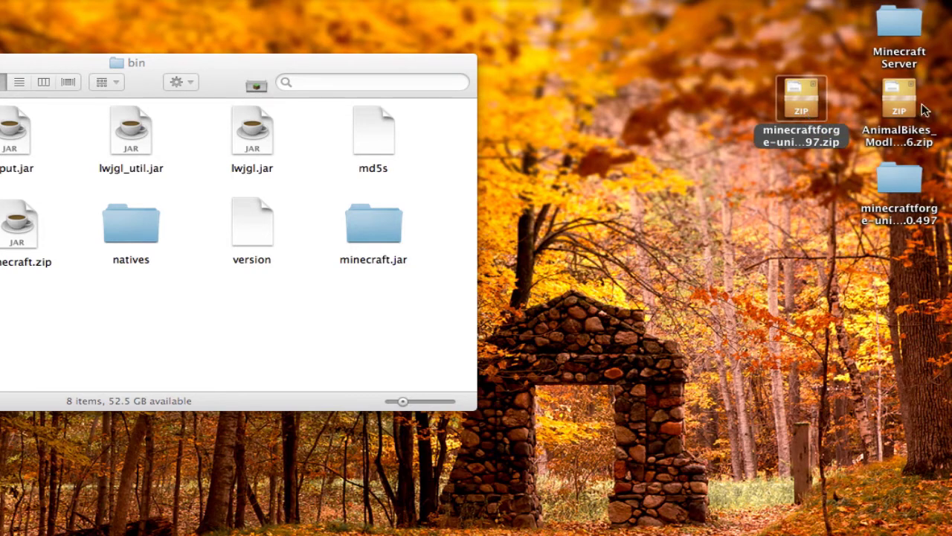
{"action": "left_click", "coordinate": [907, 110]}
{"action": "left_click", "coordinate": [809, 112]}
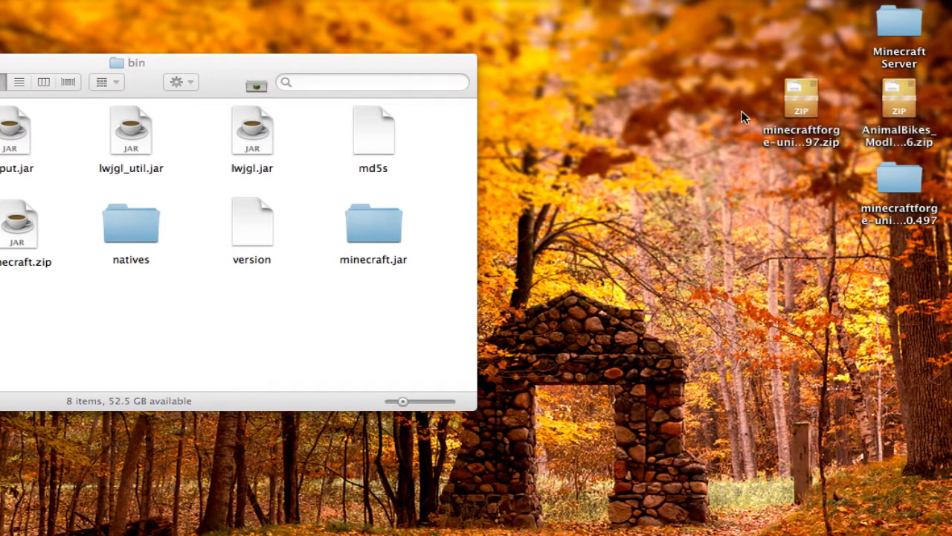
{"action": "left_click", "coordinate": [897, 99]}
{"action": "left_click_drag", "start_coordinate": [889, 182], "coordinate": [791, 190]}
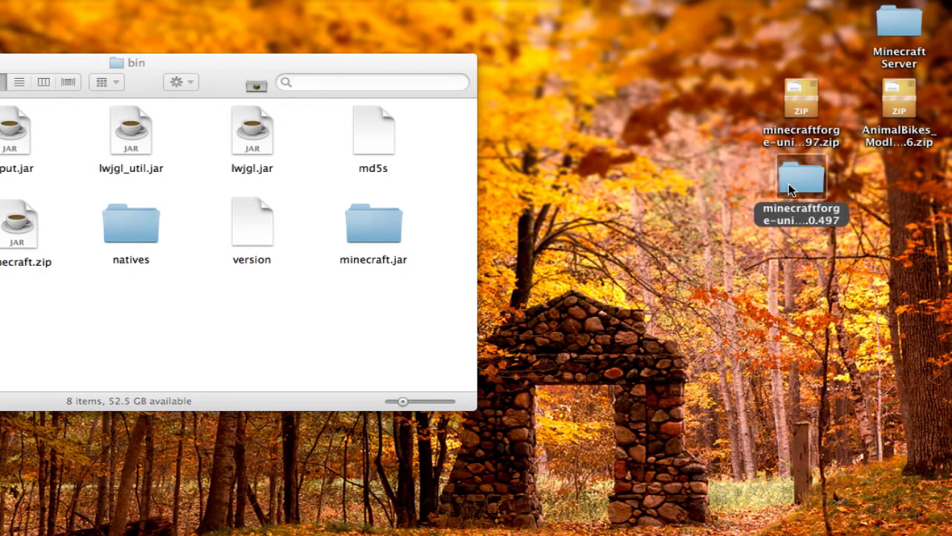
{"action": "double_click", "coordinate": [793, 182]}
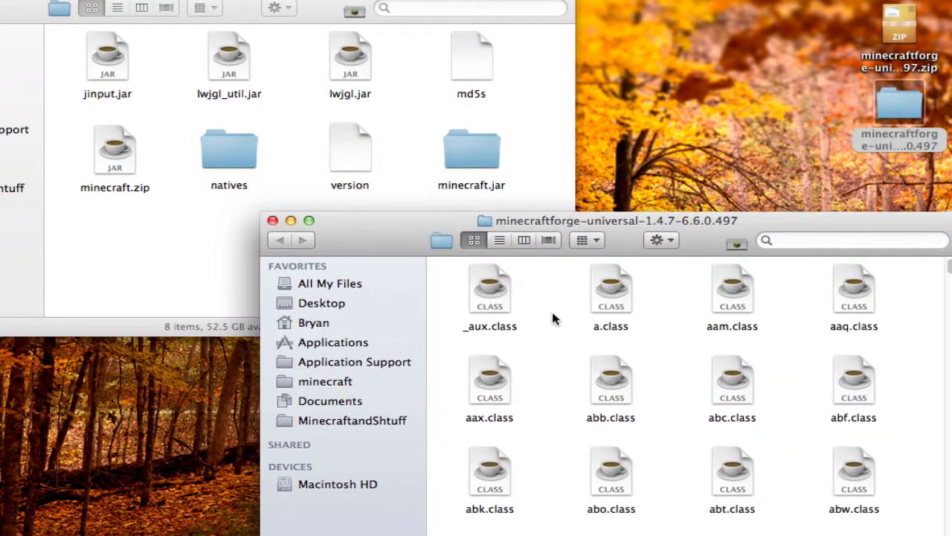
Move all Forge class files into minecraft.jar, replacing existing ones, and close the Forge window
{"action": "key", "text": "super+a"}
{"action": "left_click_drag", "start_coordinate": [404, 242], "coordinate": [422, 269]}
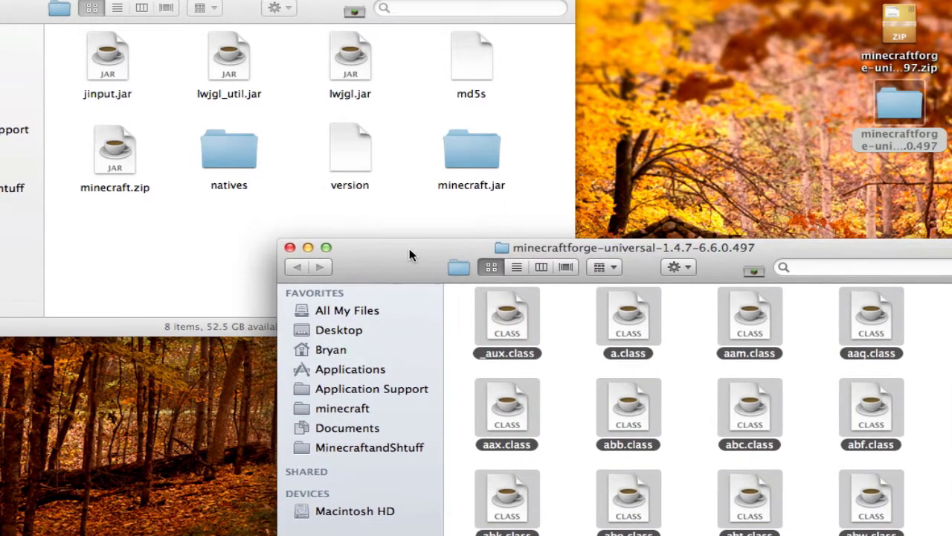
{"action": "left_click_drag", "start_coordinate": [513, 334], "coordinate": [479, 158]}
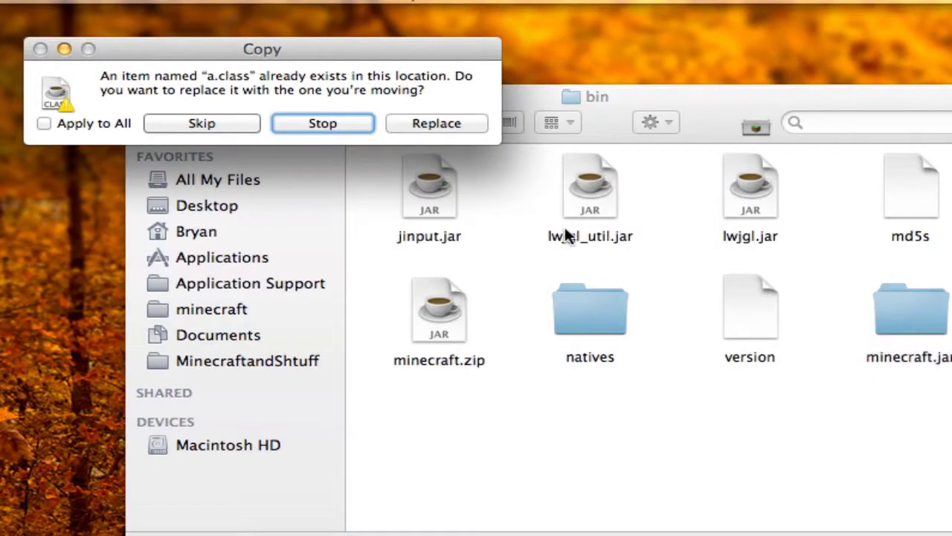
{"action": "left_click", "coordinate": [436, 122]}
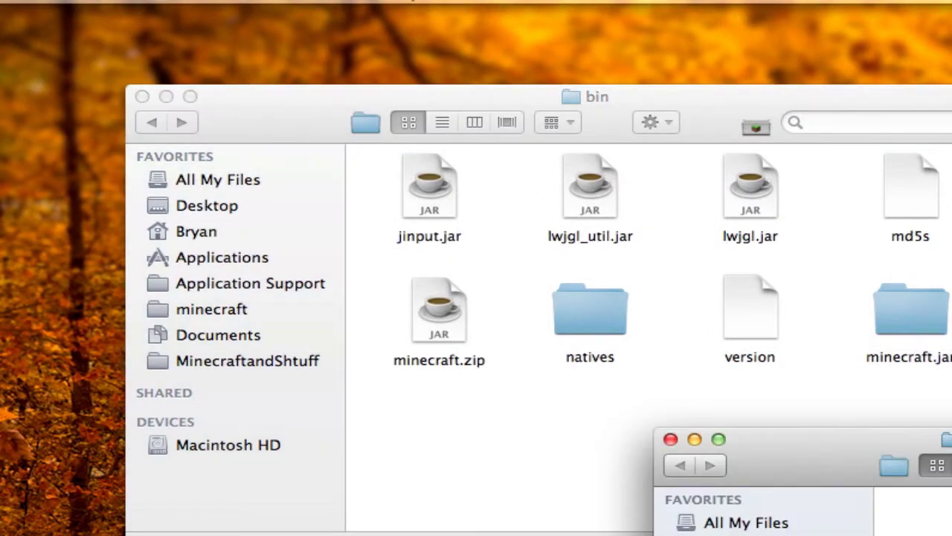
{"action": "left_click", "coordinate": [670, 439]}
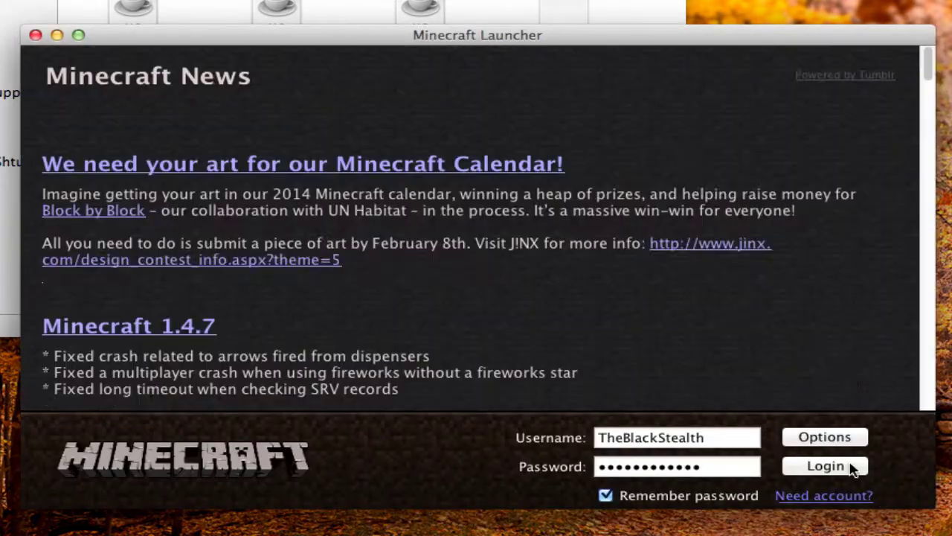
Log in to start Minecraft, confirm Forge 6.6.0.497 with 3 mods active, then quit the game
{"action": "left_click", "coordinate": [852, 468]}
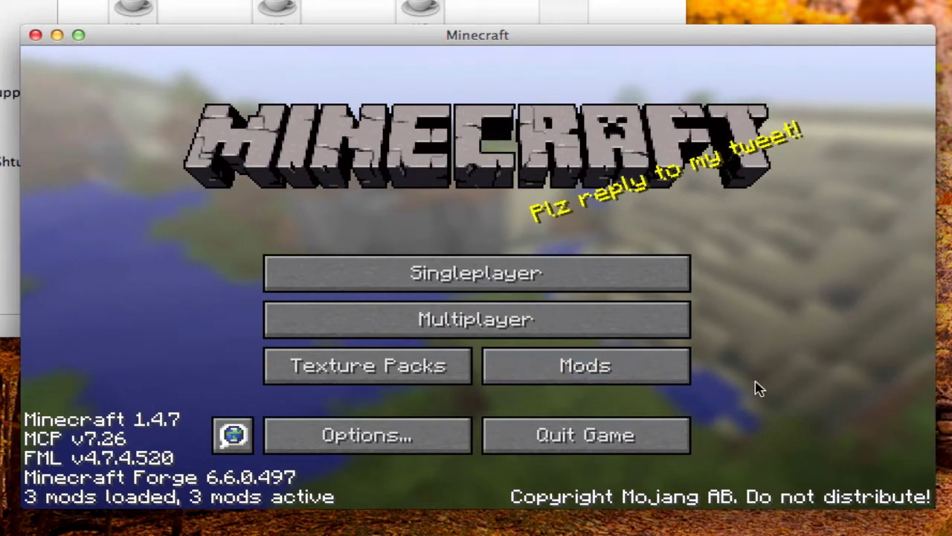
{"action": "left_click", "coordinate": [558, 451]}
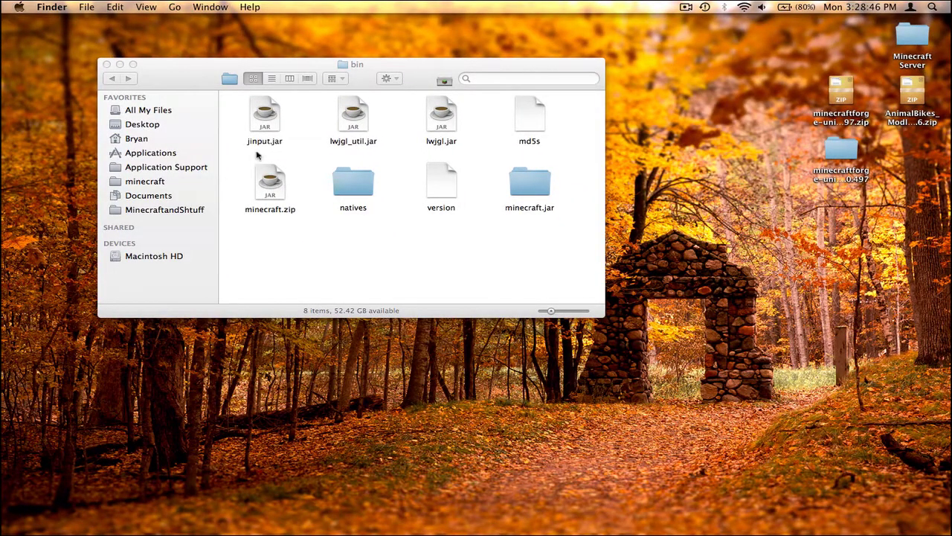
Go from the bin folder to minecraft > mods and drop AnimalBikes_Modloader_1.4.6.zip into it
{"action": "left_click", "coordinate": [134, 183]}
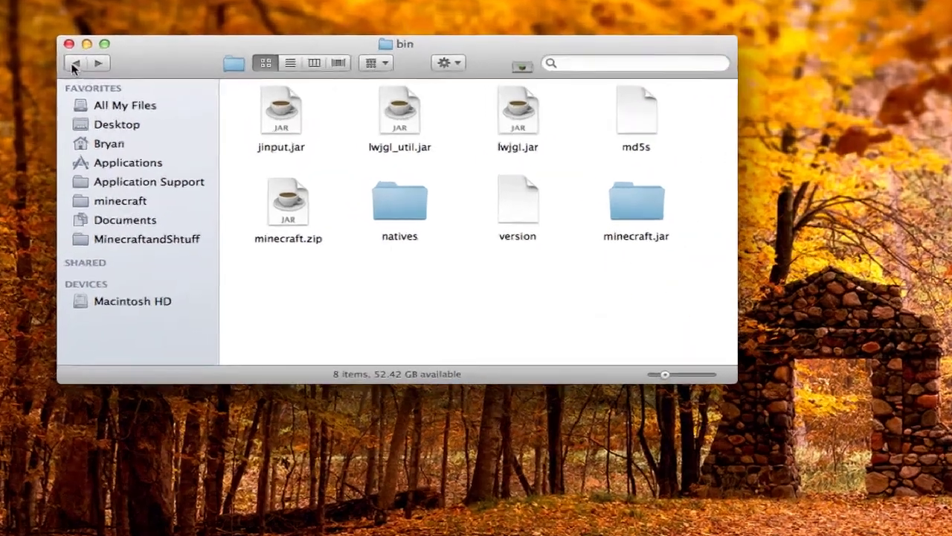
{"action": "left_click", "coordinate": [75, 65]}
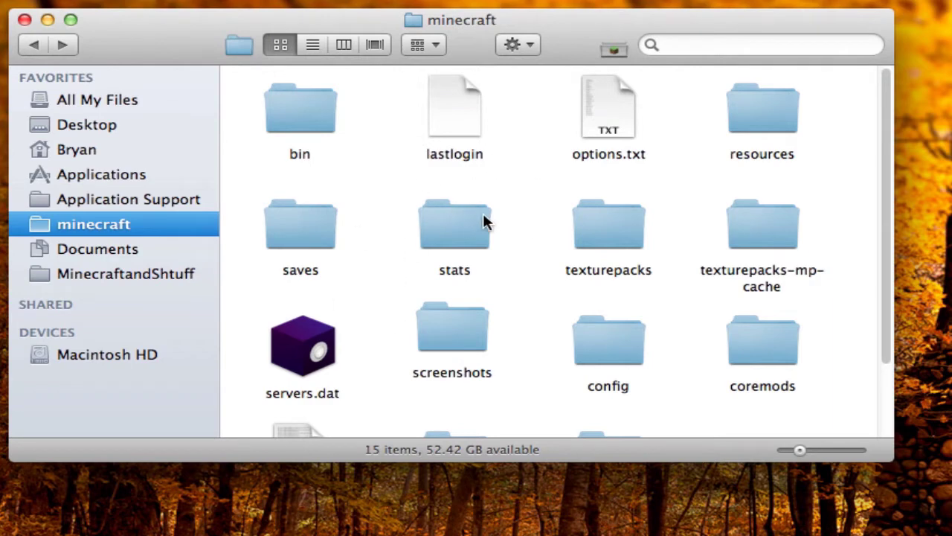
{"action": "scroll", "coordinate": [489, 214], "scroll_direction": "down", "scroll_amount": 3}
{"action": "scroll", "coordinate": [659, 223], "scroll_direction": "up", "scroll_amount": 3}
{"action": "scroll", "coordinate": [670, 313], "scroll_direction": "down", "scroll_amount": 3}
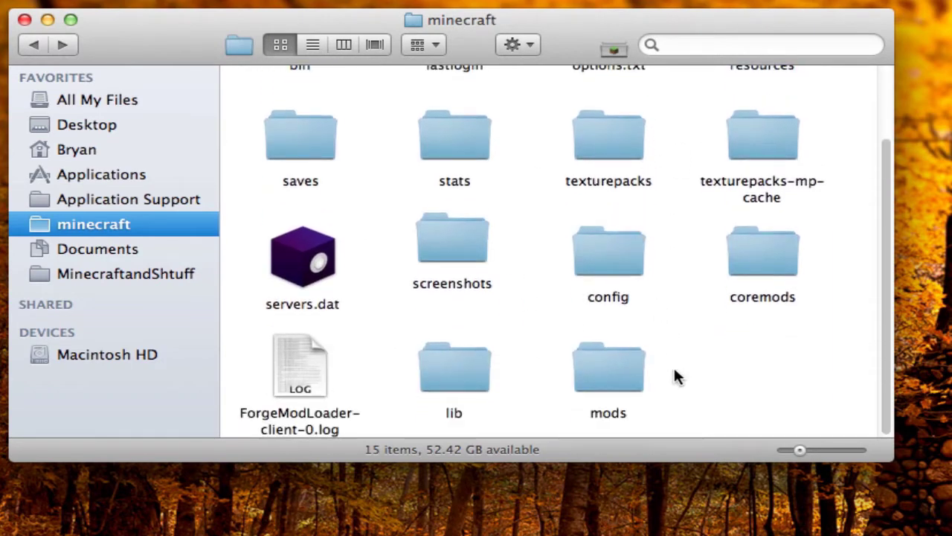
{"action": "double_click", "coordinate": [596, 363]}
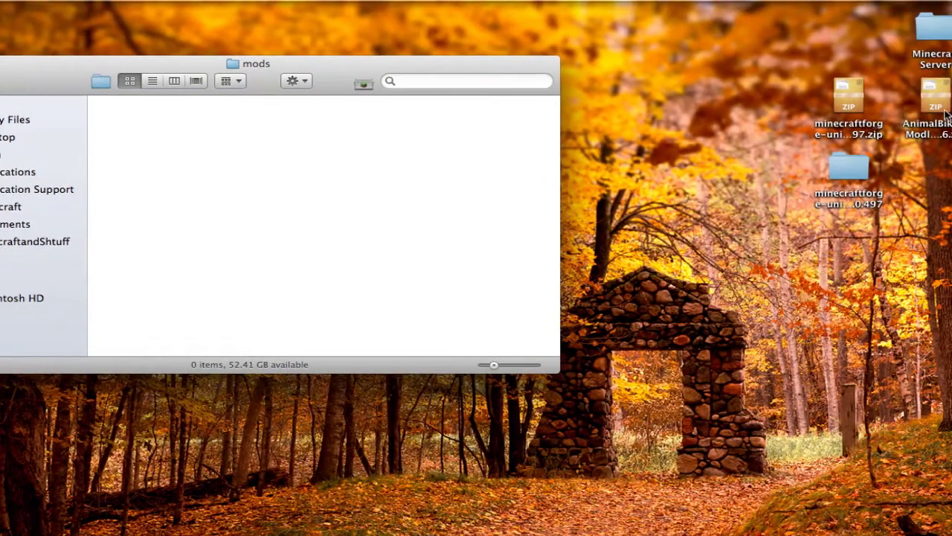
{"action": "left_click_drag", "start_coordinate": [945, 111], "coordinate": [184, 171]}
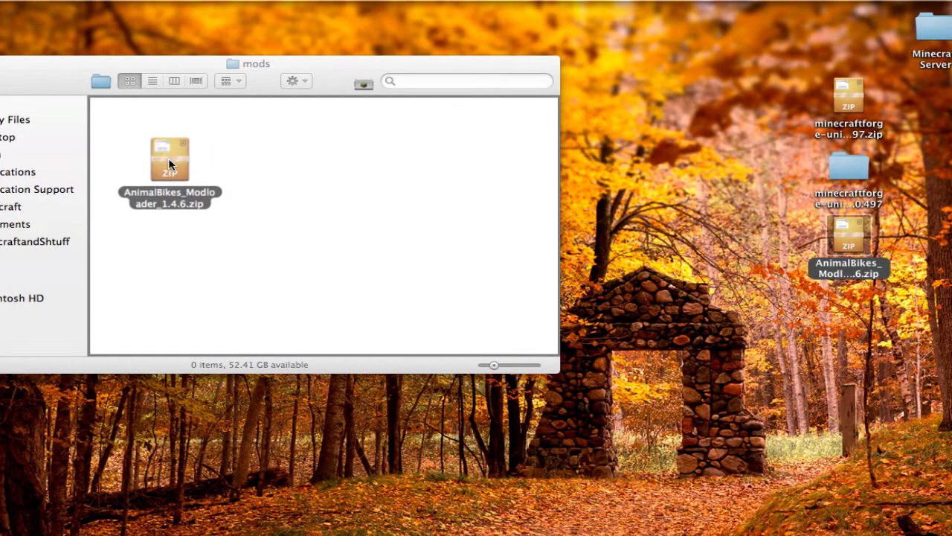
{"action": "left_click", "coordinate": [248, 220]}
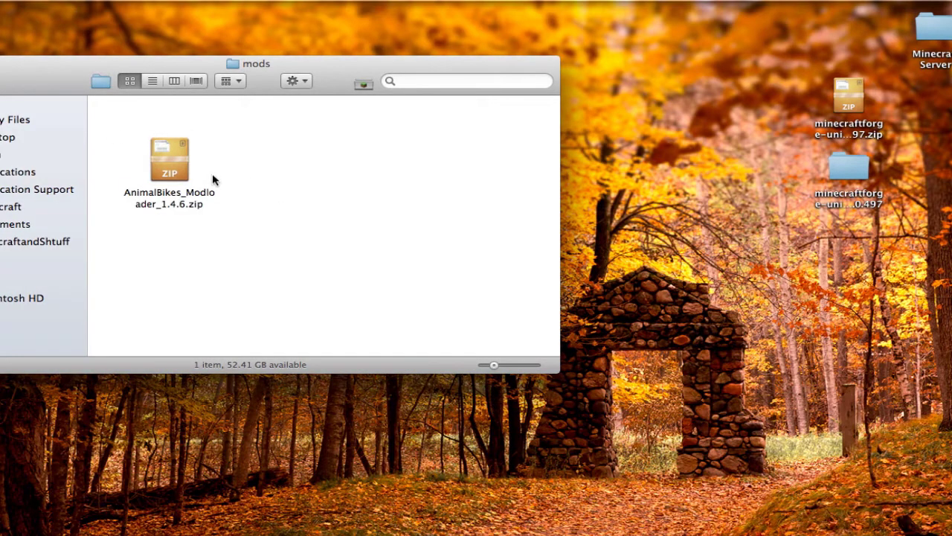
Move the AnimalBikes zip onto the desktop, extract it, and open the extracted folder
{"action": "left_click_drag", "start_coordinate": [172, 168], "coordinate": [926, 125]}
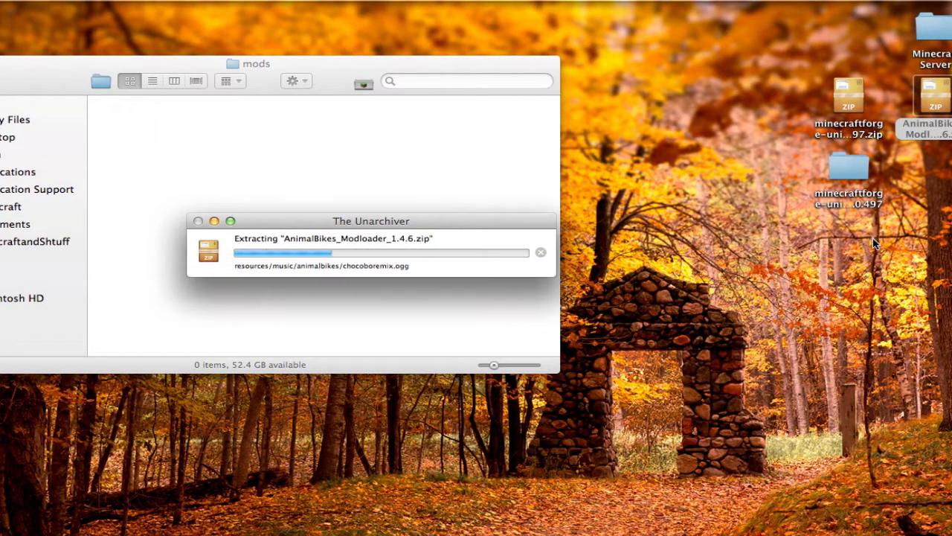
{"action": "left_click_drag", "start_coordinate": [939, 176], "coordinate": [678, 235]}
{"action": "double_click", "coordinate": [679, 235]}
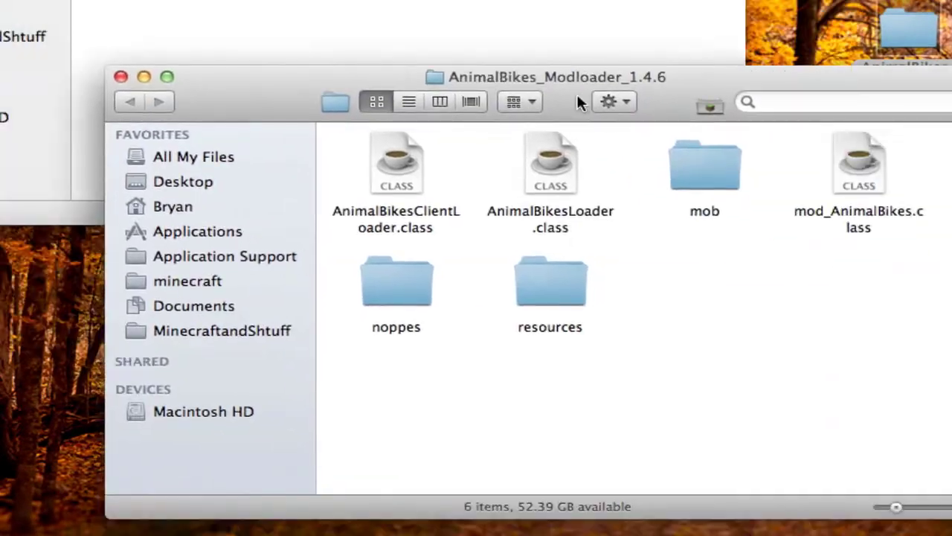
Select all six items in AnimalBikes_Modloader_1.4.6 and compress them into Archive.zip
{"action": "left_click_drag", "start_coordinate": [898, 332], "coordinate": [250, 77]}
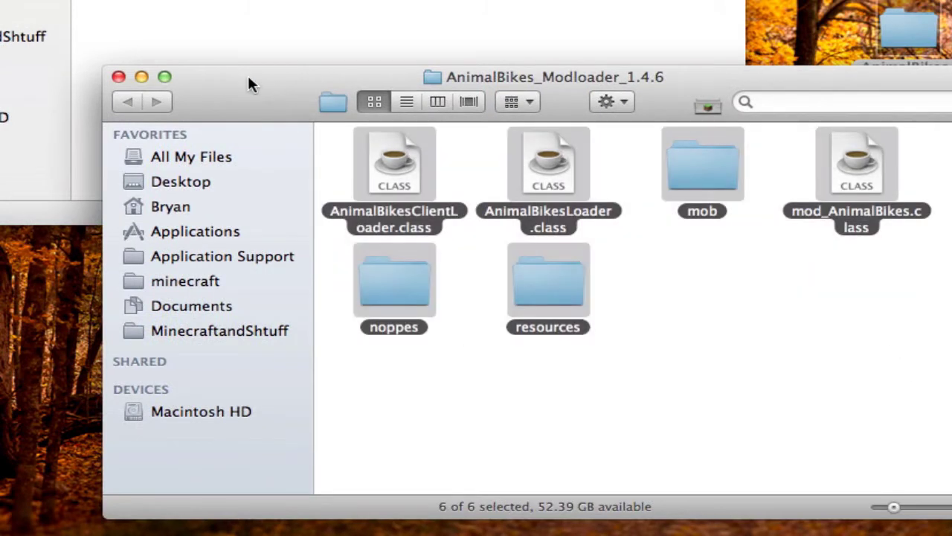
{"action": "right_click", "coordinate": [384, 180]}
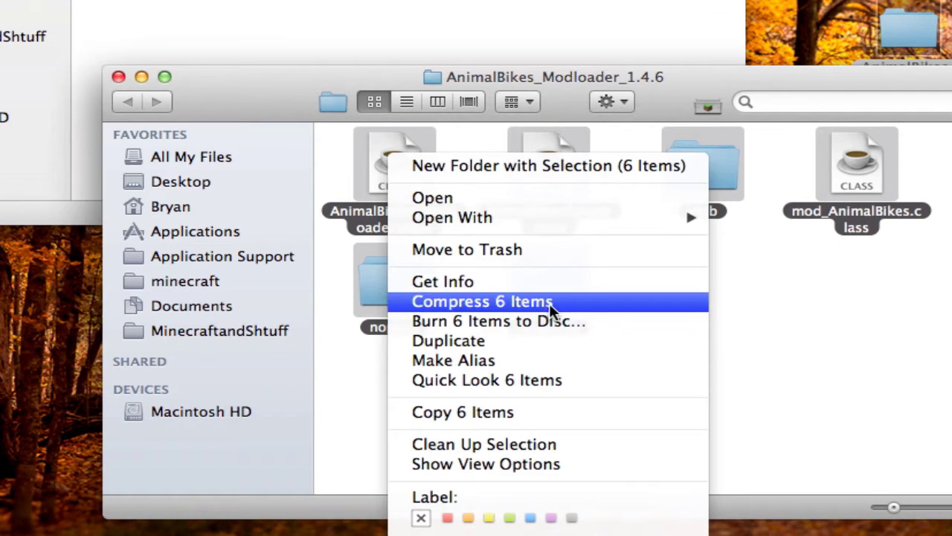
{"action": "left_click", "coordinate": [878, 323]}
{"action": "left_click", "coordinate": [878, 323]}
{"action": "left_click", "coordinate": [119, 79]}
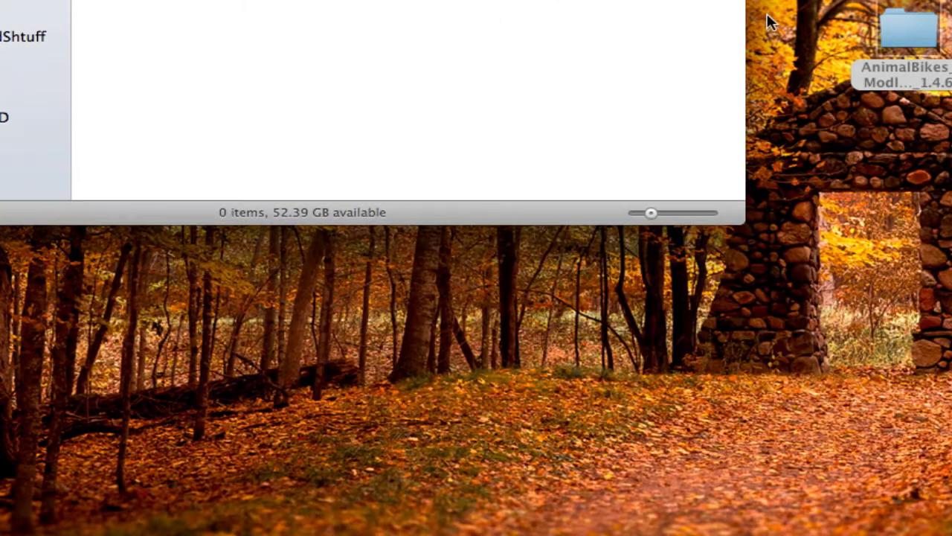
{"action": "double_click", "coordinate": [933, 43]}
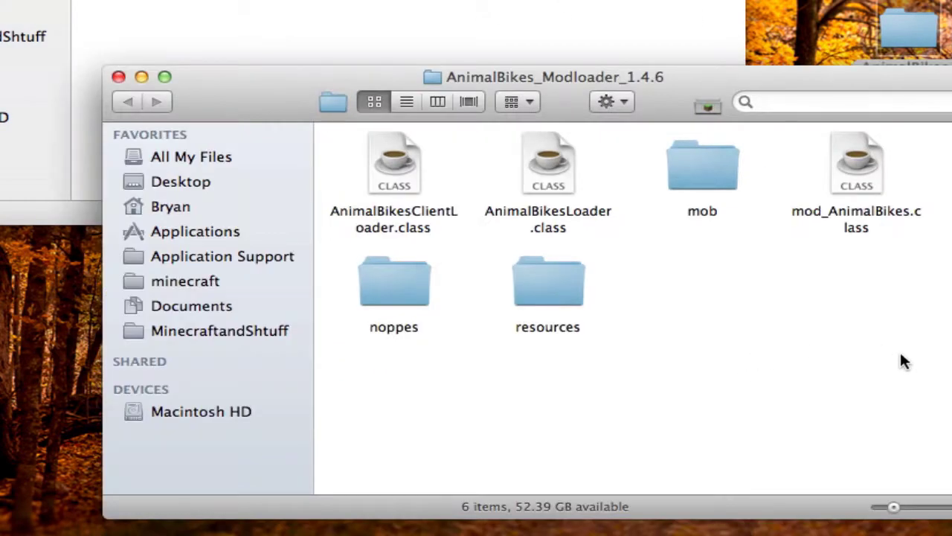
{"action": "left_click_drag", "start_coordinate": [900, 360], "coordinate": [365, 81]}
{"action": "right_click", "coordinate": [415, 158]}
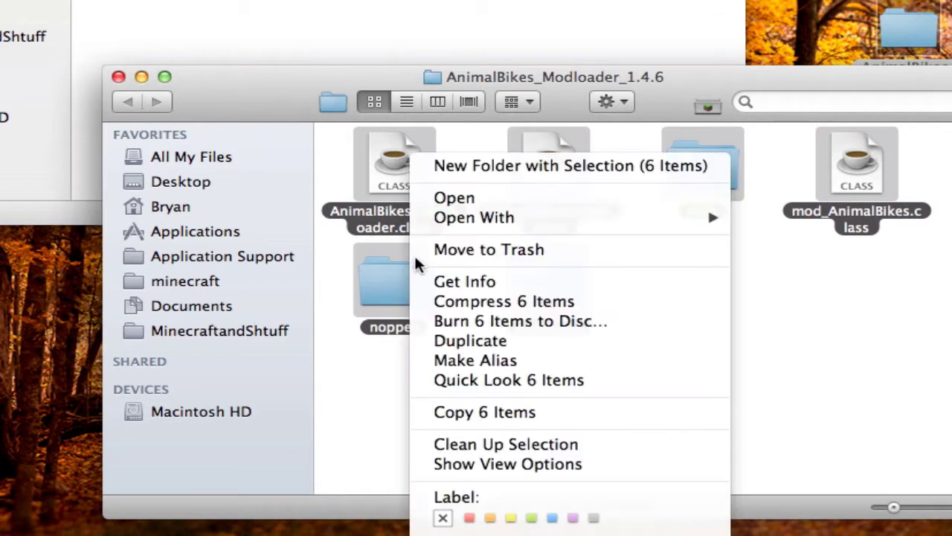
{"action": "left_click", "coordinate": [448, 303]}
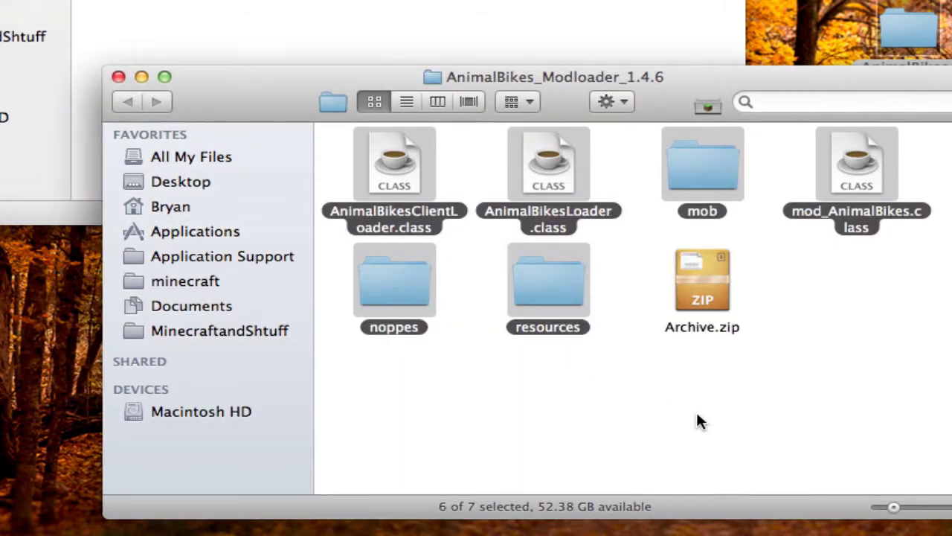
Rename the new Archive.zip, first to AnimalBike.zip and then to 0s.zip
{"action": "left_click", "coordinate": [695, 409]}
{"action": "left_click", "coordinate": [699, 327]}
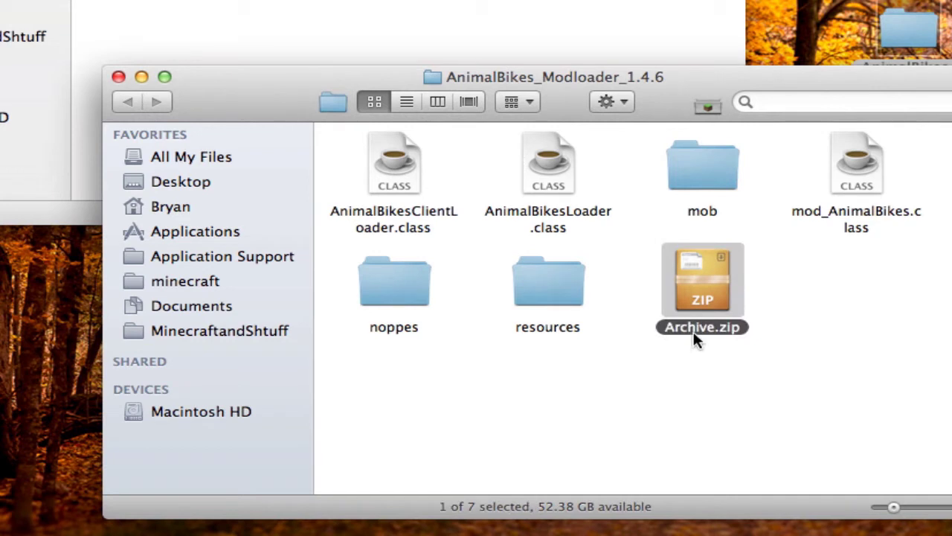
{"action": "key", "text": "Return"}
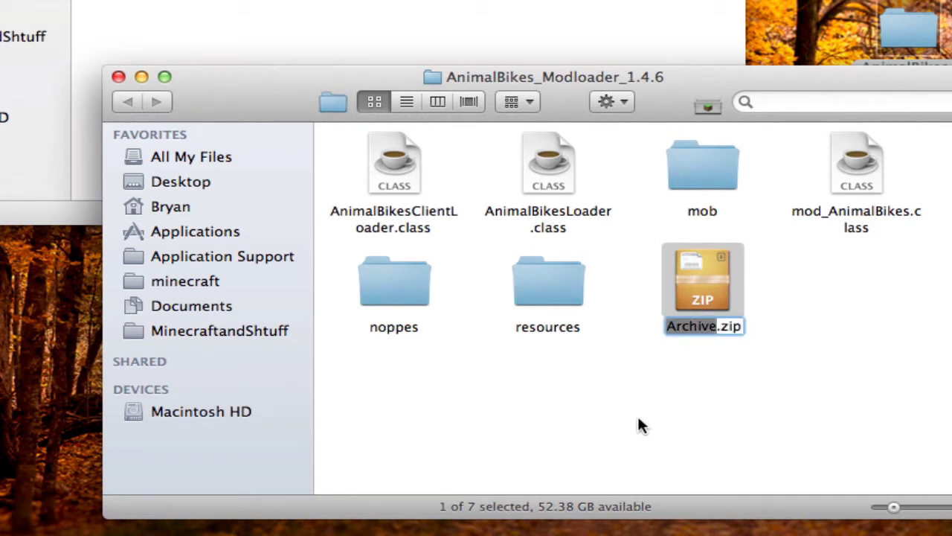
{"action": "type", "text": "Animal"}
{"action": "type", "text": "Bike"}
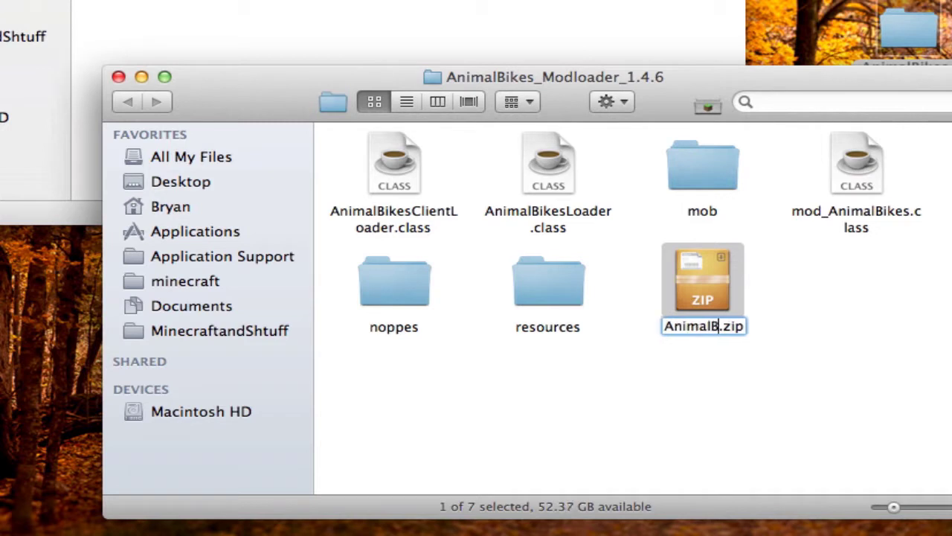
{"action": "key", "text": "Return"}
{"action": "key", "text": "Return"}
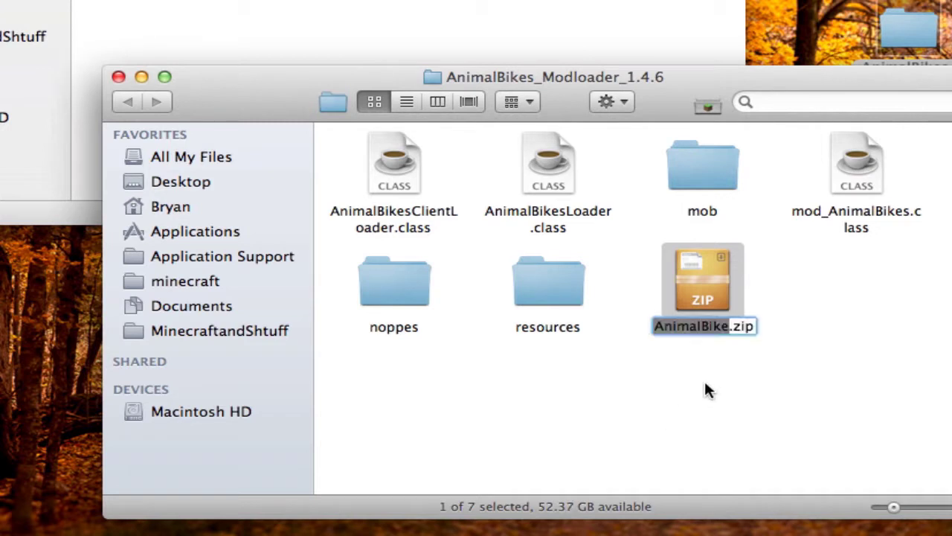
{"action": "type", "text": "0s"}
{"action": "key", "text": "Return"}
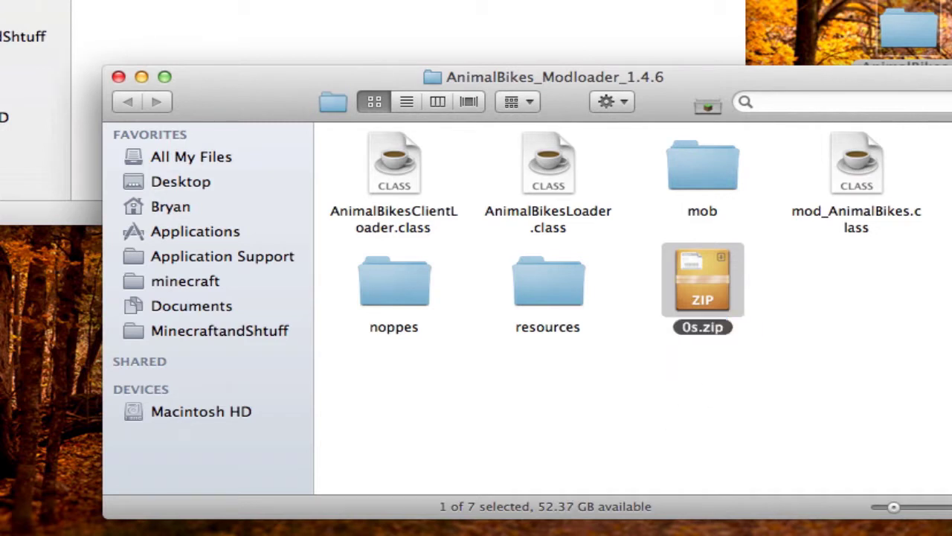
Move the zip into the mods folder, close the AnimalBikes window, and rename it Animal Bikes.zip
{"action": "left_click", "coordinate": [840, 398]}
{"action": "left_click_drag", "start_coordinate": [707, 279], "coordinate": [79, 0]}
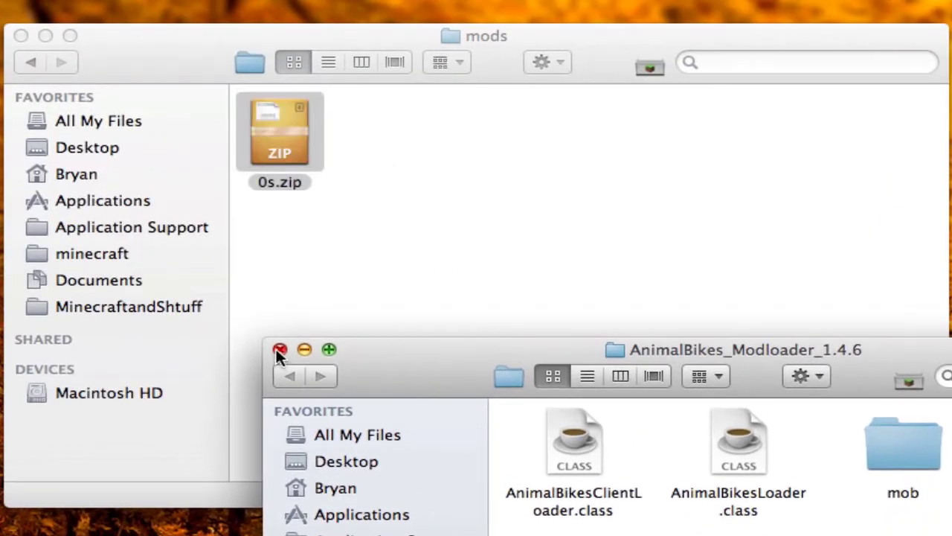
{"action": "left_click", "coordinate": [278, 350]}
{"action": "key", "text": "Return"}
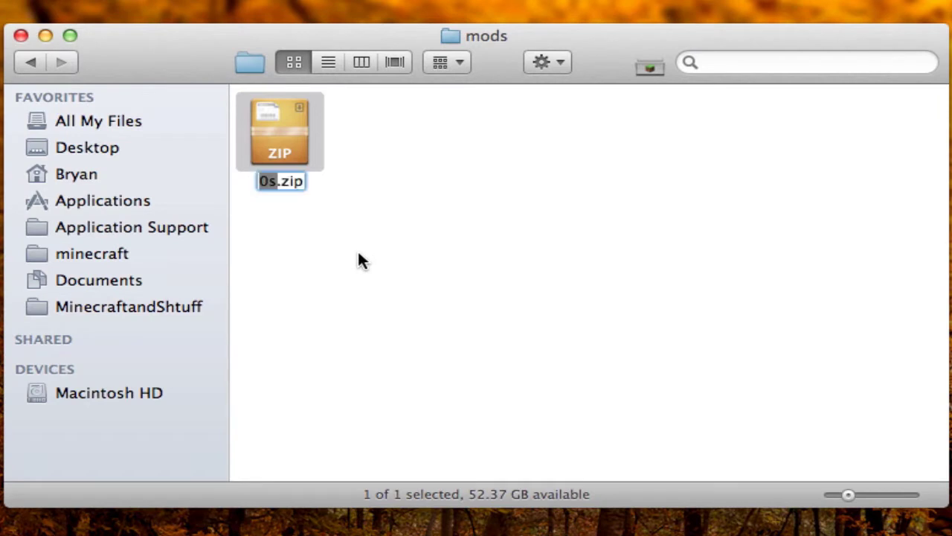
{"action": "type", "text": "Animal Bi"}
{"action": "type", "text": "kes"}
{"action": "key", "text": "Return"}
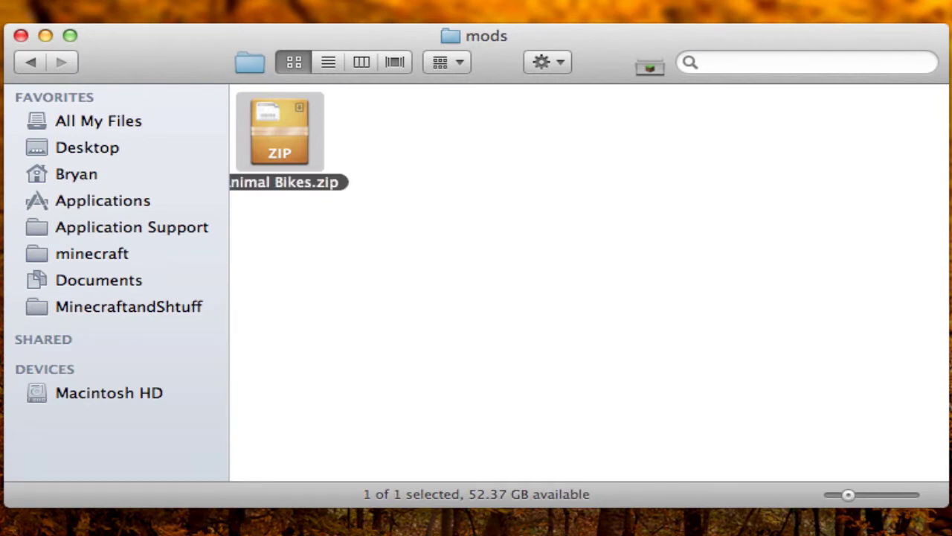
Reposition Animal Bikes.zip within the mods folder and return to the minecraft folder
{"action": "left_click", "coordinate": [489, 211]}
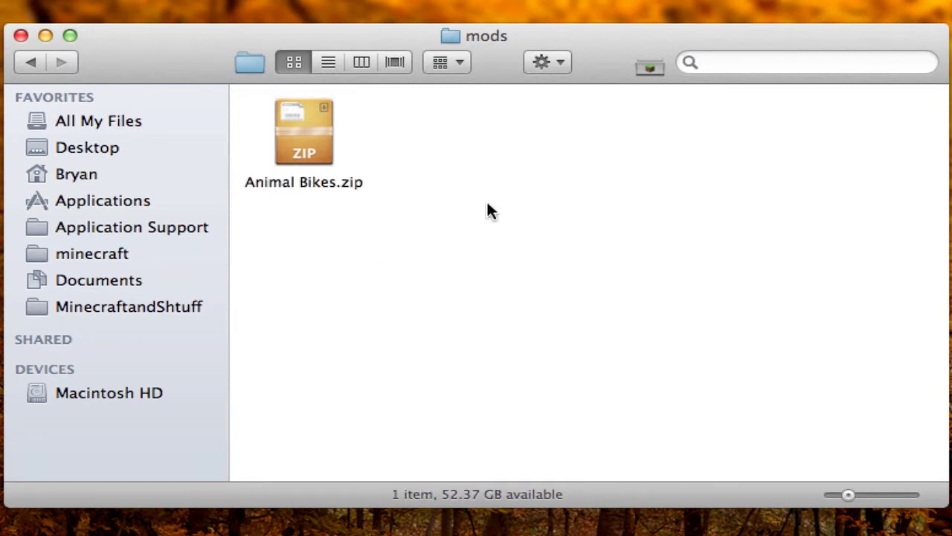
{"action": "left_click", "coordinate": [24, 63]}
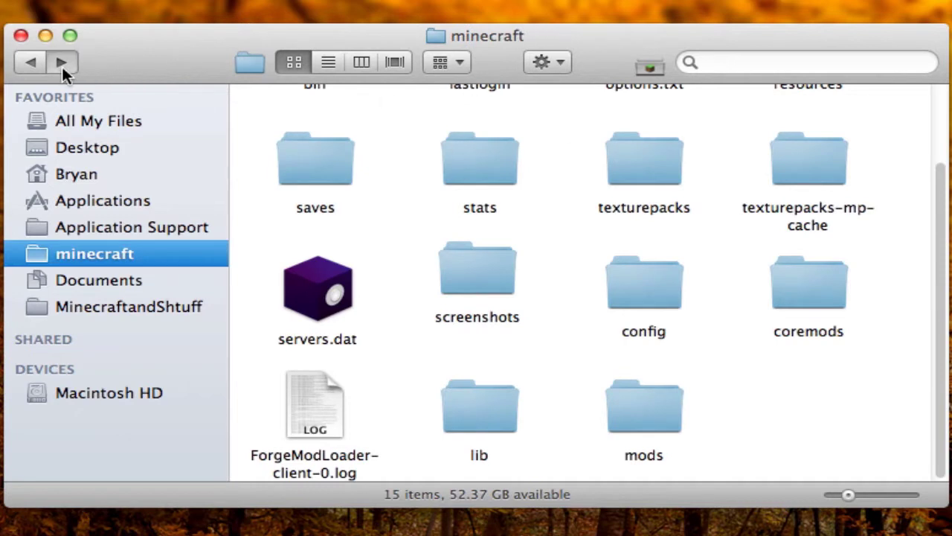
{"action": "left_click", "coordinate": [62, 64]}
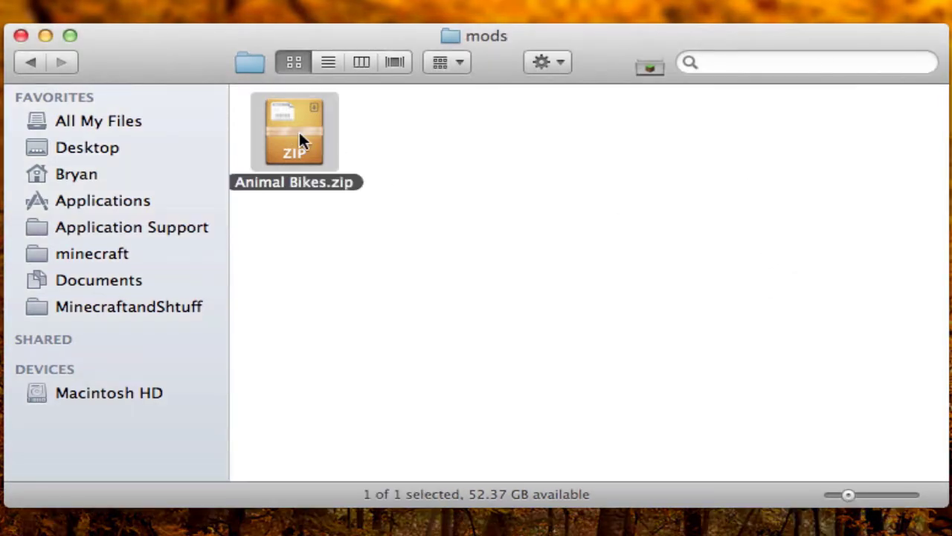
{"action": "left_click_drag", "start_coordinate": [299, 129], "coordinate": [377, 140]}
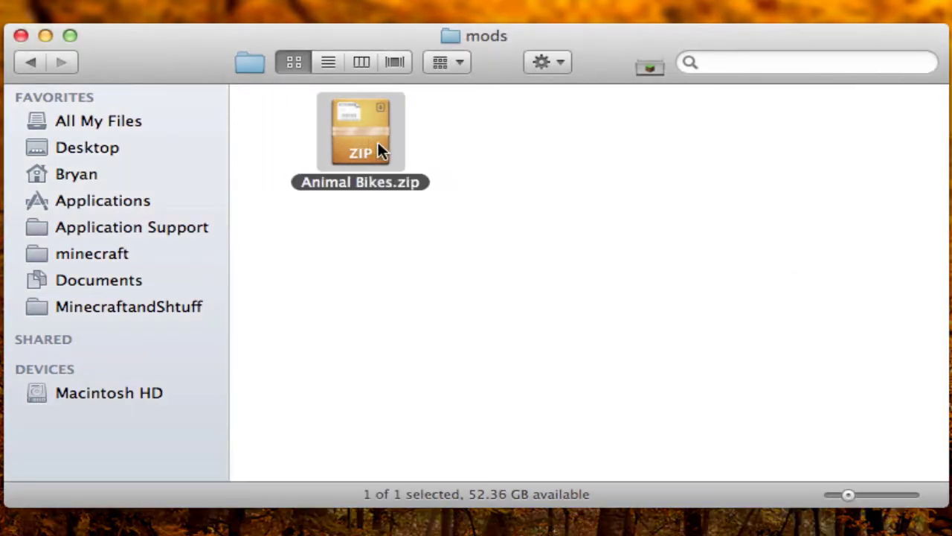
{"action": "left_click", "coordinate": [469, 182]}
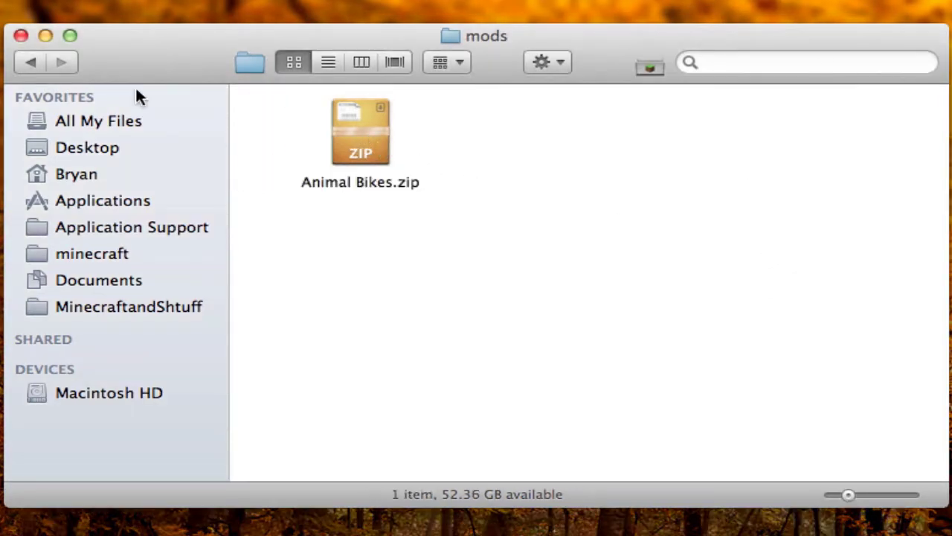
{"action": "left_click", "coordinate": [41, 60]}
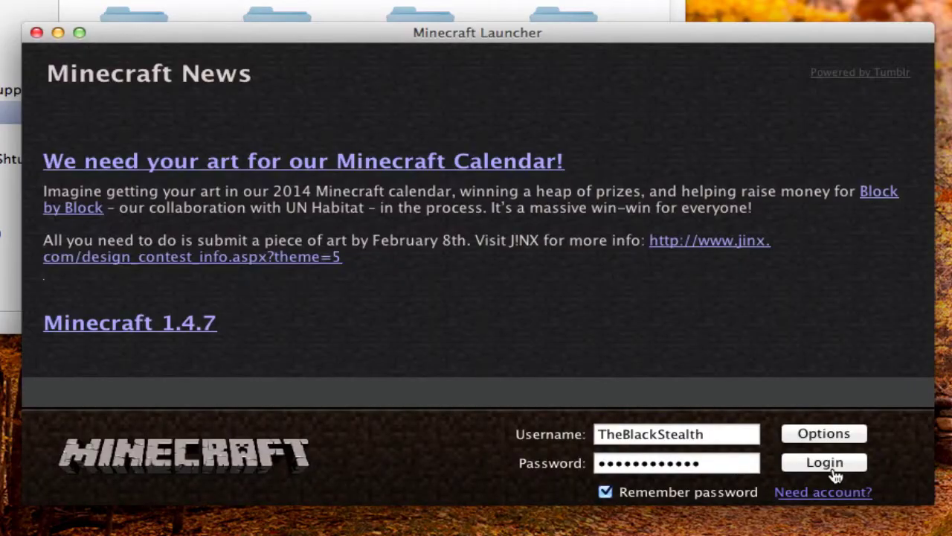
Log in to reach the Forge title screen showing 4 mods active, then open Singleplayer
{"action": "left_click", "coordinate": [835, 467]}
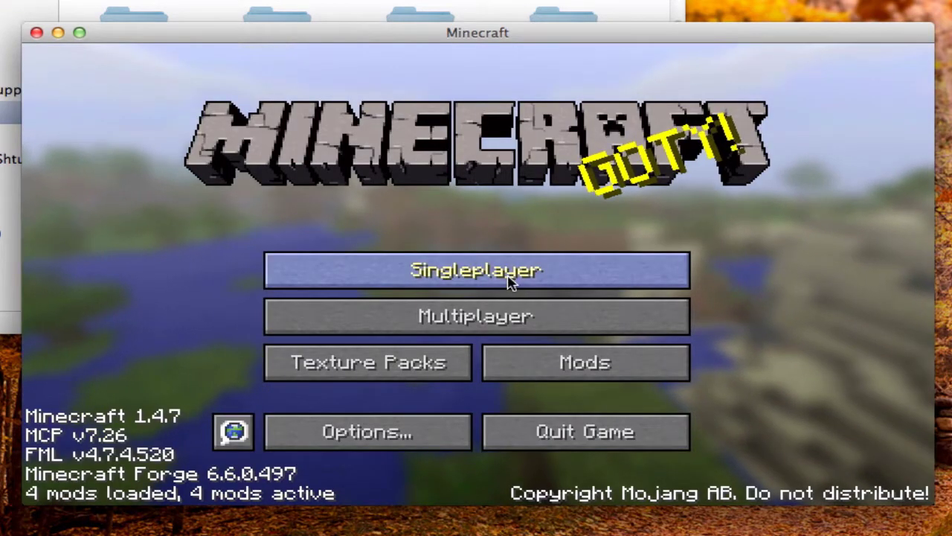
{"action": "left_click", "coordinate": [566, 270]}
Create a new world in Creative game mode and load into it
{"action": "left_click", "coordinate": [617, 421]}
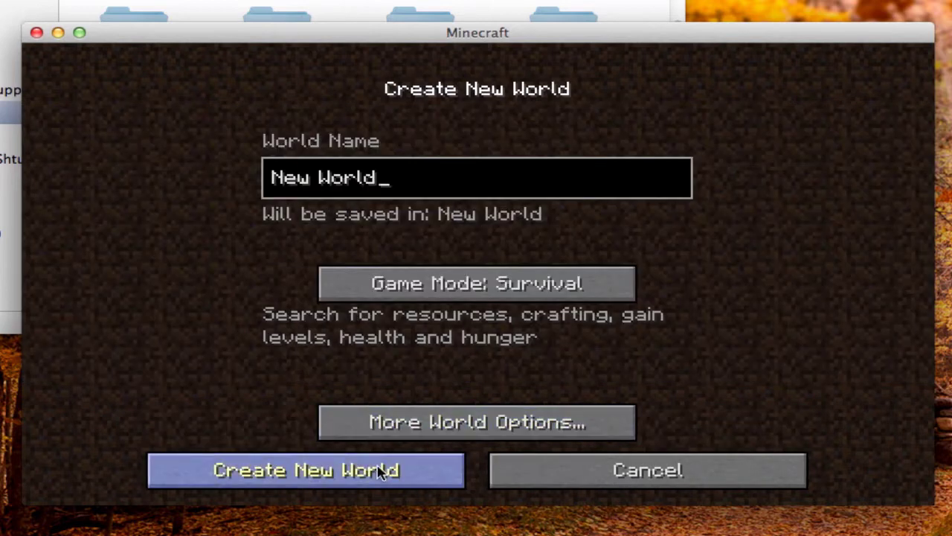
{"action": "left_click", "coordinate": [434, 285]}
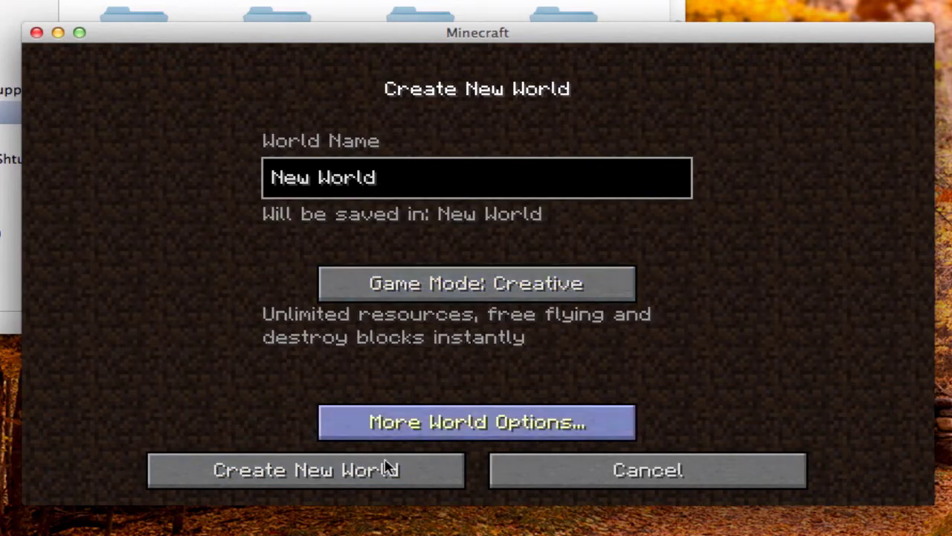
{"action": "left_click", "coordinate": [383, 470]}
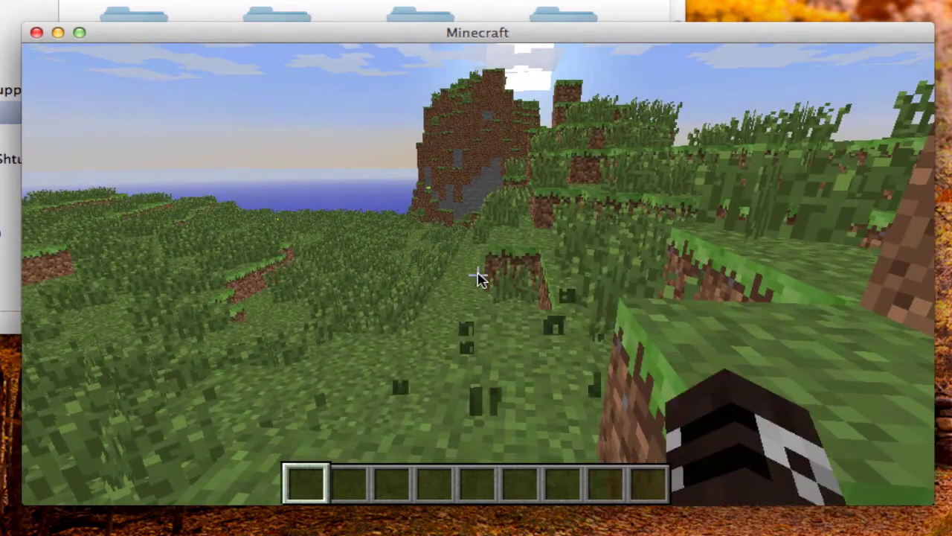
Put a crafting table from Decoration Blocks into hotbar slot 2 and place it on the grass
{"action": "key", "text": "e"}
{"action": "left_click", "coordinate": [359, 126]}
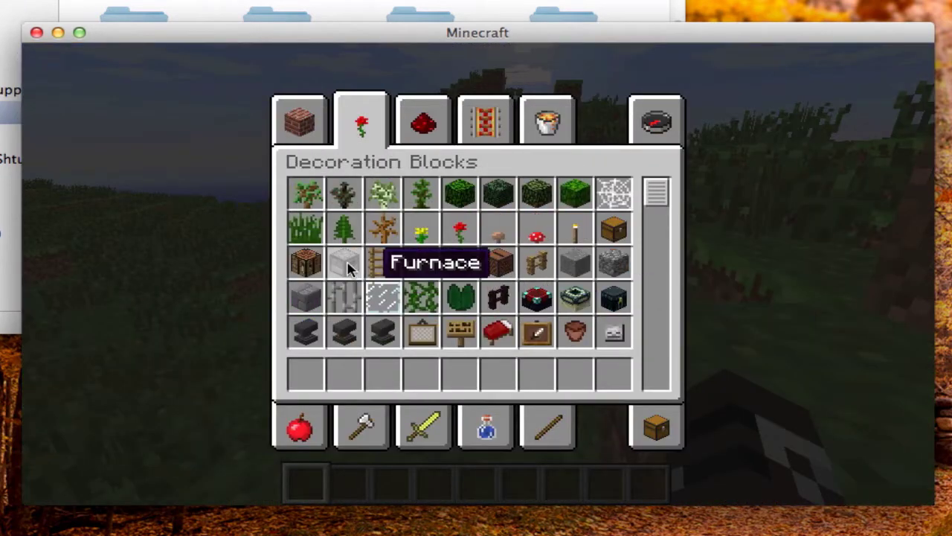
{"action": "left_click", "coordinate": [306, 262]}
{"action": "left_click", "coordinate": [342, 376]}
{"action": "key", "text": "e"}
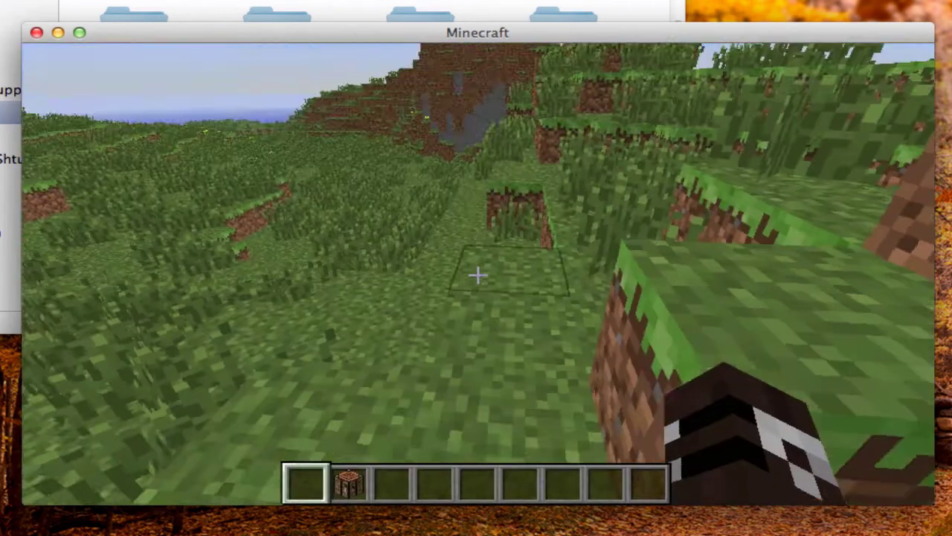
{"action": "key", "text": "2"}
{"action": "right_click", "coordinate": [478, 275]}
{"action": "right_click", "coordinate": [477, 275]}
Add a 64 beef stack to hotbar slot 3 and the Spider Bike to slot 6
{"action": "key", "text": "e"}
{"action": "key", "text": "e"}
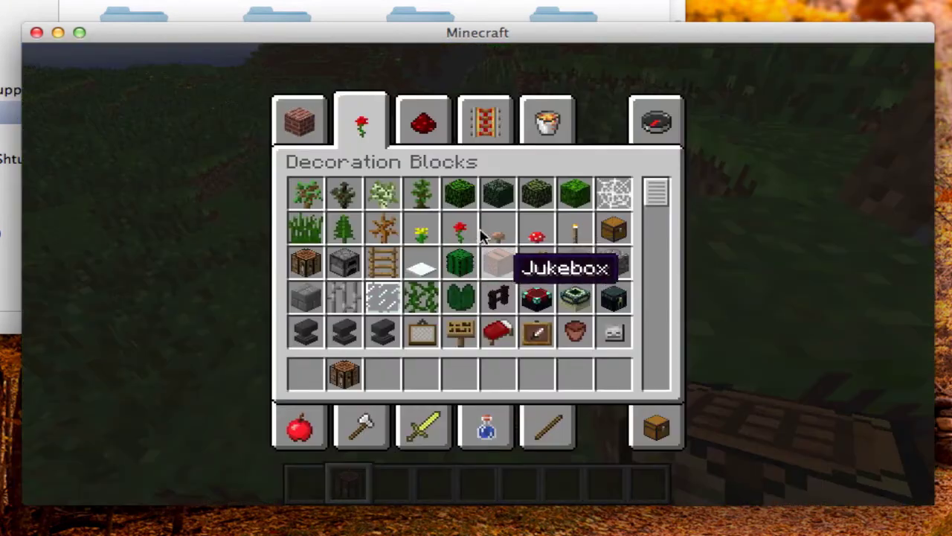
{"action": "left_click", "coordinate": [300, 428]}
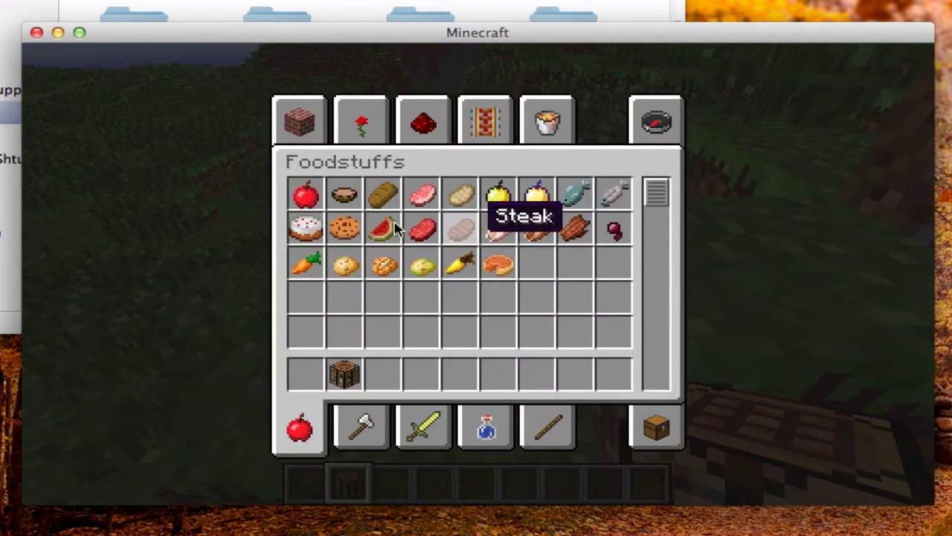
{"action": "left_click", "coordinate": [386, 376]}
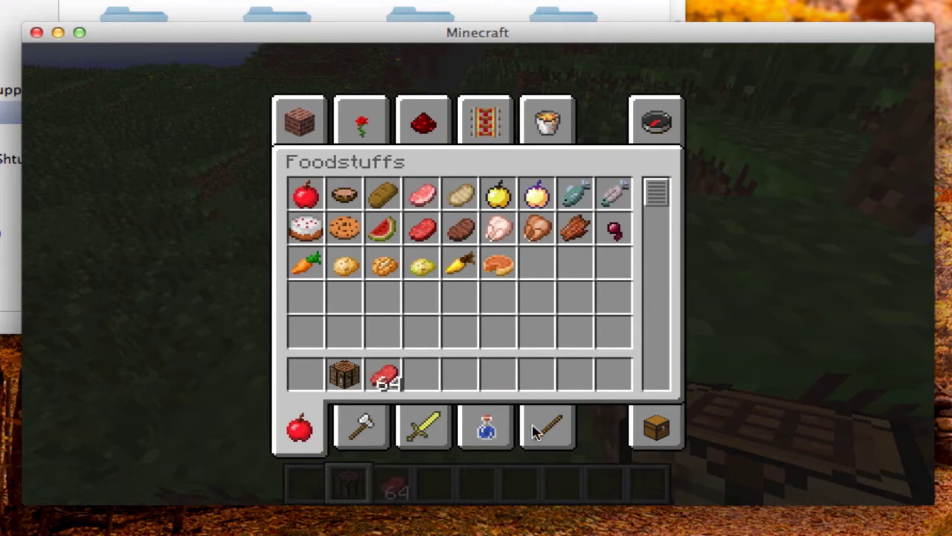
{"action": "left_click", "coordinate": [534, 433]}
{"action": "left_click", "coordinate": [472, 141]}
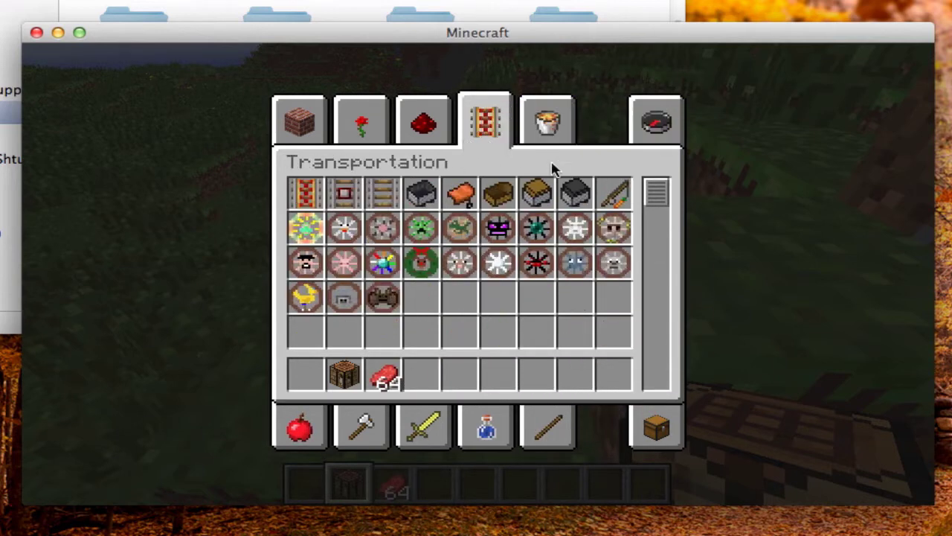
{"action": "left_click", "coordinate": [445, 125]}
{"action": "left_click", "coordinate": [479, 125]}
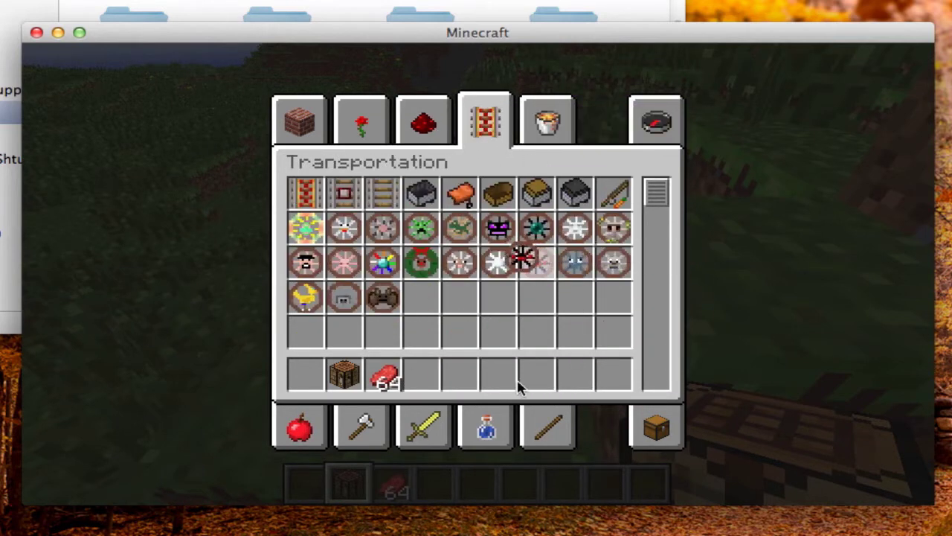
{"action": "left_click", "coordinate": [485, 381]}
{"action": "key", "text": "e"}
Cycle the hotbar and briefly check the inventory and game options before resuming play
{"action": "scroll", "coordinate": [476, 268], "scroll_direction": "down", "scroll_amount": 1}
{"action": "scroll", "coordinate": [476, 268], "scroll_direction": "down", "scroll_amount": 3}
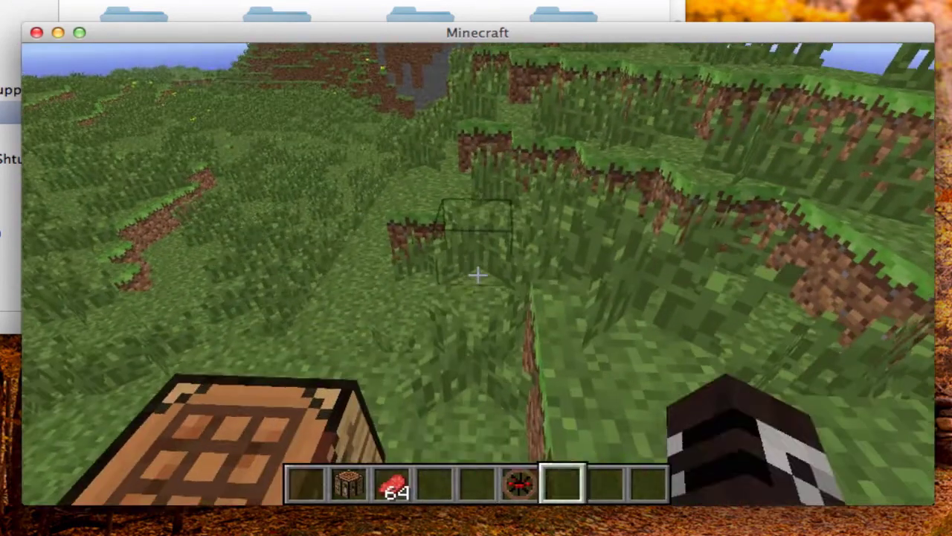
{"action": "scroll", "coordinate": [476, 267], "scroll_direction": "up", "scroll_amount": 1}
{"action": "key", "text": "e"}
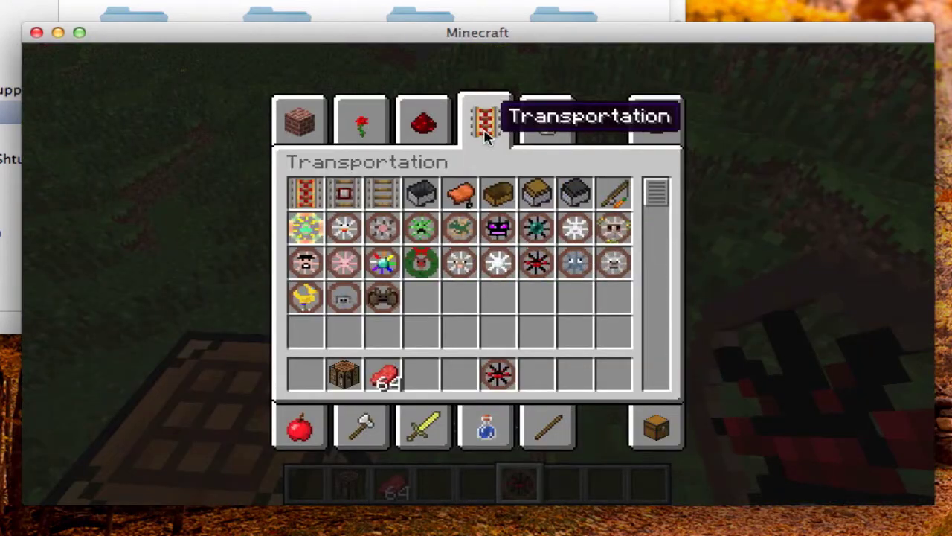
{"action": "key", "text": "e"}
{"action": "scroll", "coordinate": [477, 267], "scroll_direction": "down", "scroll_amount": 1}
{"action": "scroll", "coordinate": [476, 267], "scroll_direction": "up", "scroll_amount": 1}
{"action": "key", "text": "Escape"}
{"action": "left_click", "coordinate": [416, 331]}
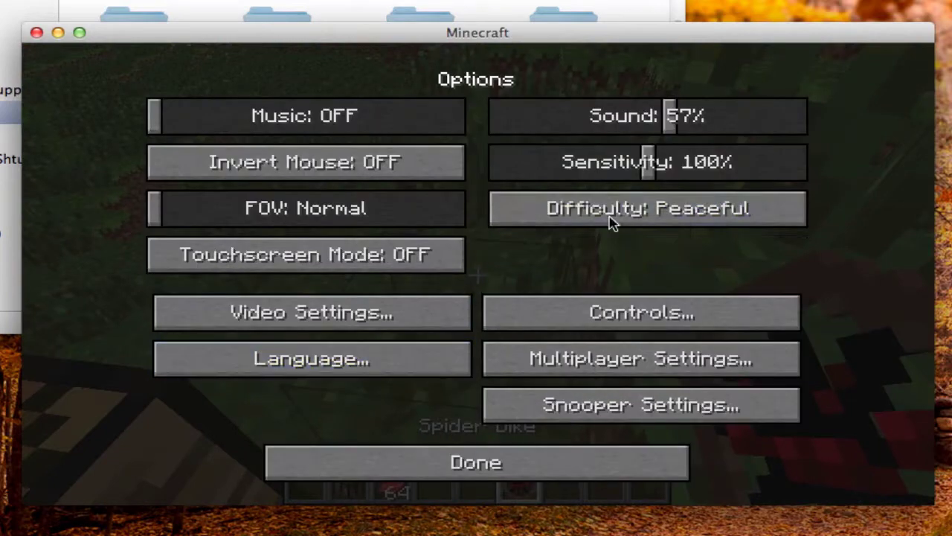
{"action": "key", "text": "Escape"}
Spawn the Spider Bike, mount it, and ride across the grass toward the terraced hills
{"action": "right_click", "coordinate": [478, 275]}
{"action": "scroll", "coordinate": [479, 274], "scroll_direction": "down", "scroll_amount": 1}
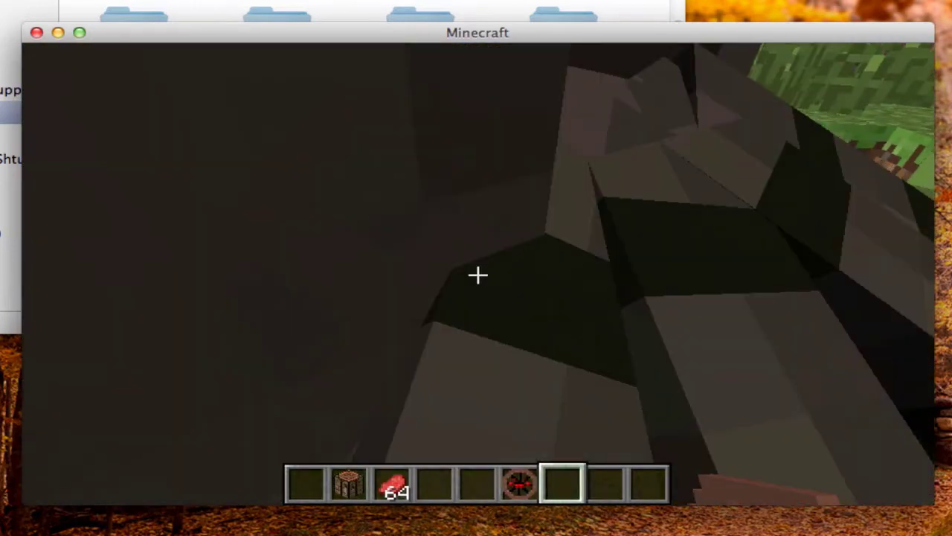
{"action": "key", "text": "w"}
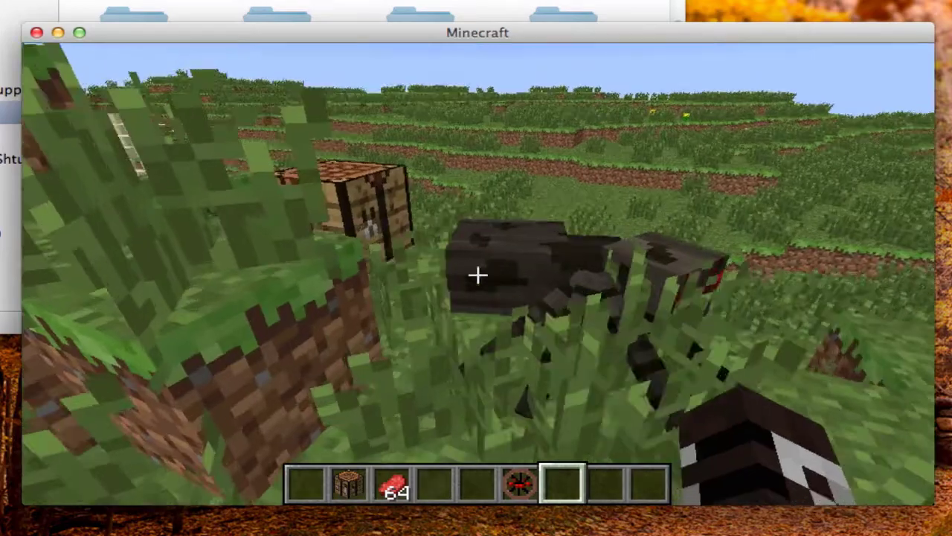
{"action": "right_click", "coordinate": [478, 274]}
{"action": "key", "text": "w"}
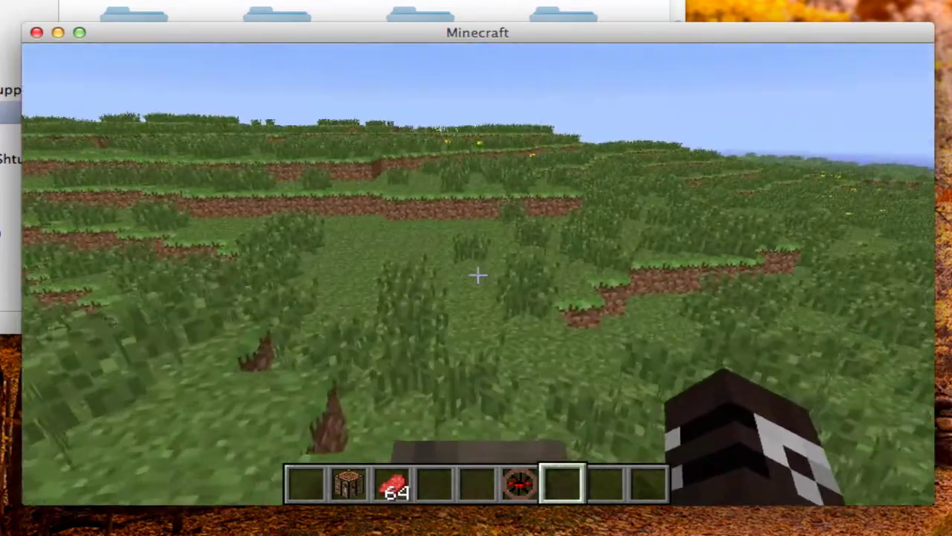
{"action": "key", "text": "w"}
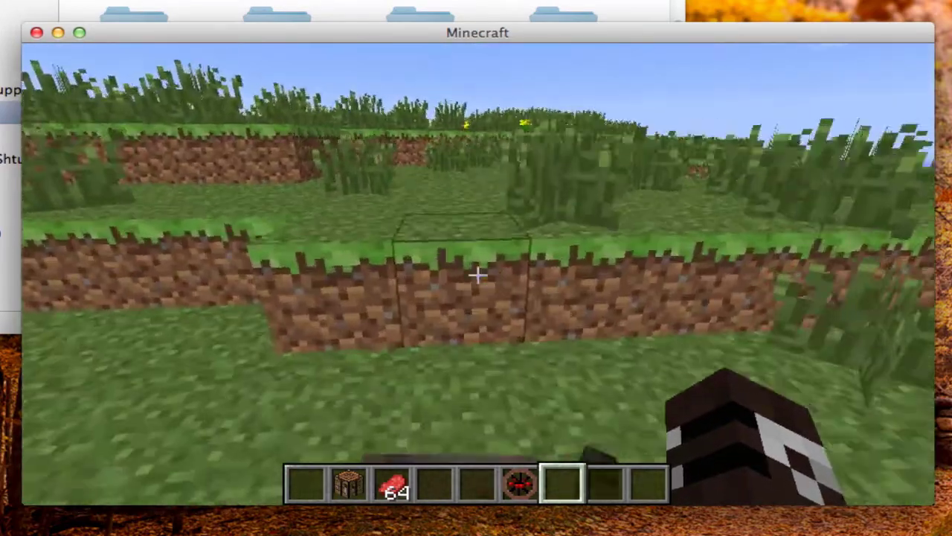
{"action": "key", "text": "w"}
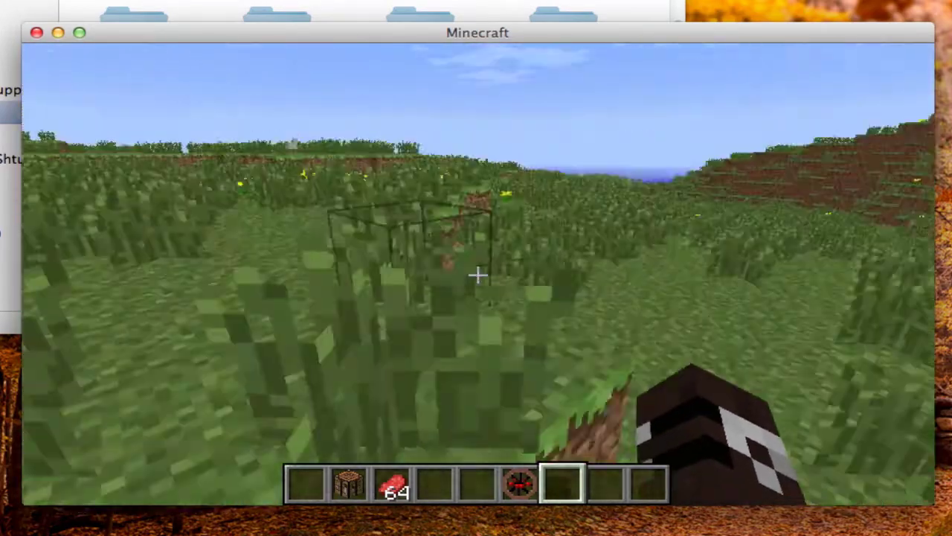
{"action": "key", "text": "w"}
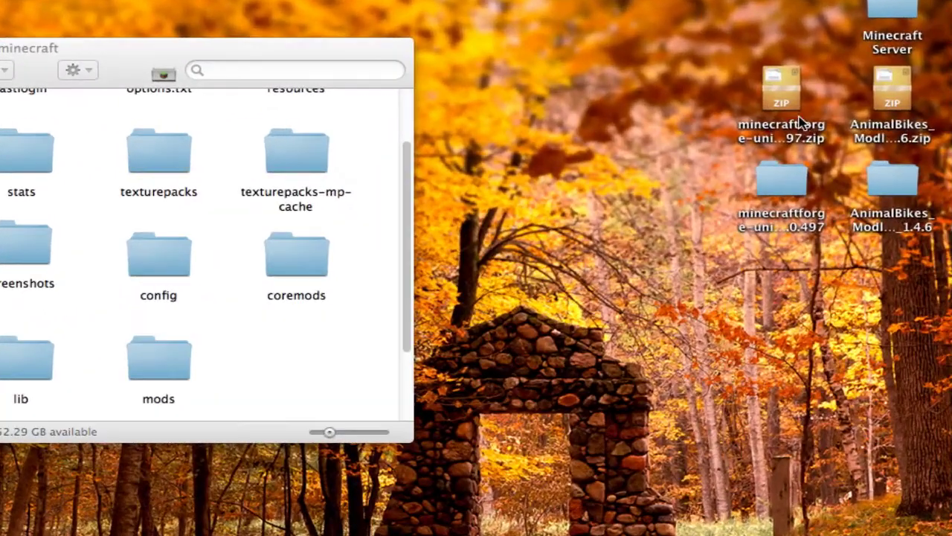
Tidy the desktop selection and move the Minecraft Server folder to the desktop centre
{"action": "left_click", "coordinate": [760, 103]}
{"action": "left_click", "coordinate": [922, 102]}
{"action": "left_click", "coordinate": [891, 104]}
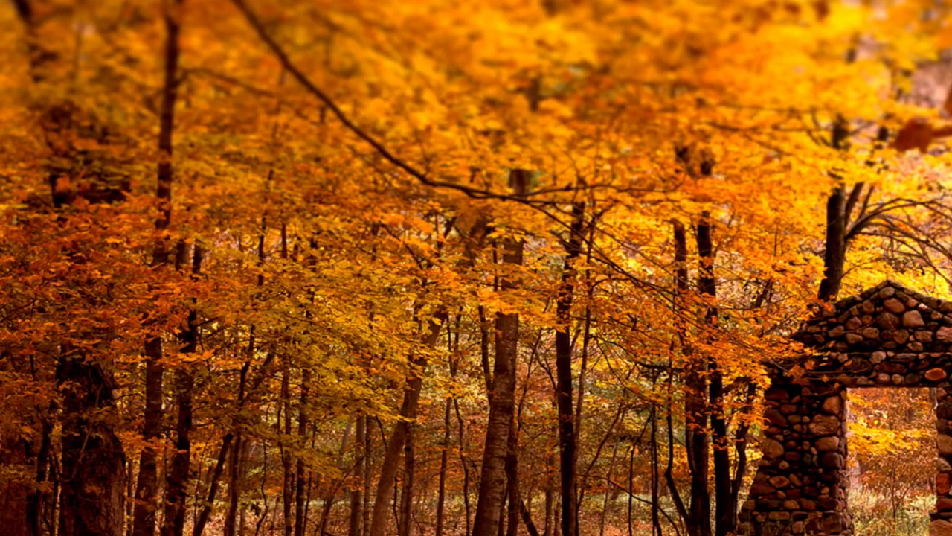
{"action": "left_click_drag", "start_coordinate": [70, 75], "coordinate": [456, 132]}
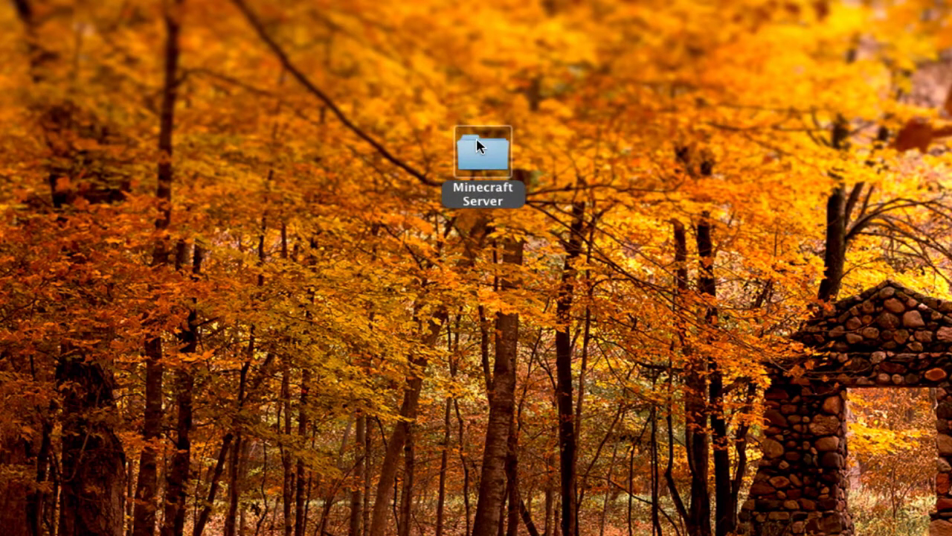
Open the Minecraft Server folder and open LaunchServer.command with TextEdit
{"action": "double_click", "coordinate": [480, 151]}
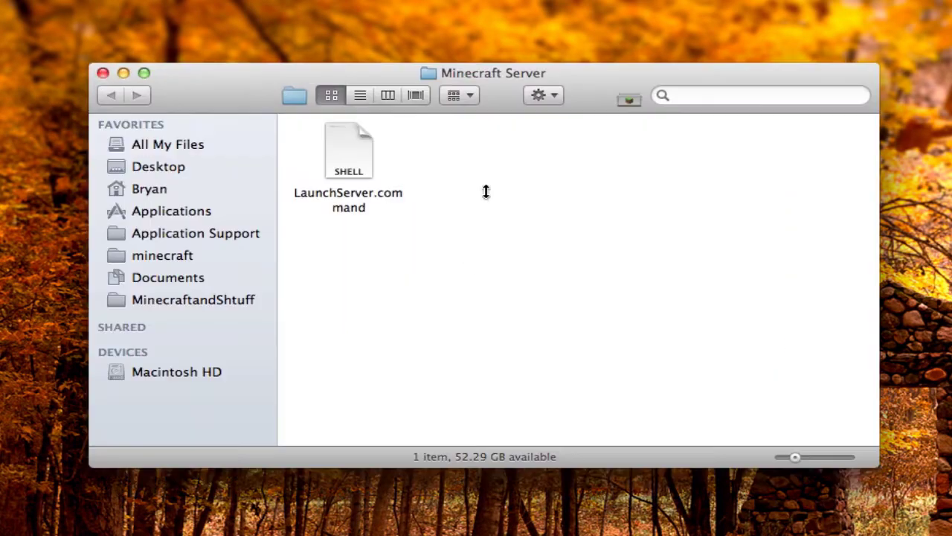
{"action": "left_click", "coordinate": [335, 148]}
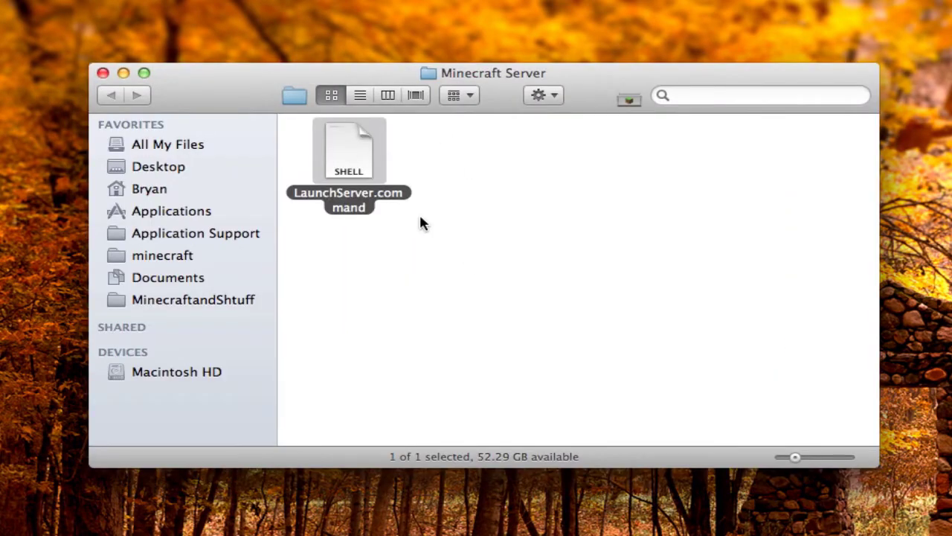
{"action": "right_click", "coordinate": [353, 167]}
{"action": "mouse_move", "coordinate": [415, 191]}
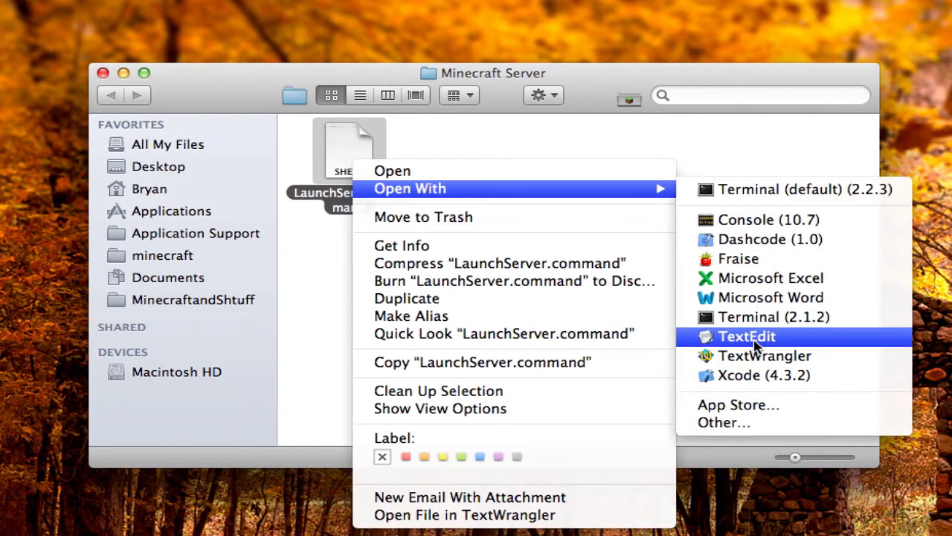
{"action": "left_click", "coordinate": [370, 150]}
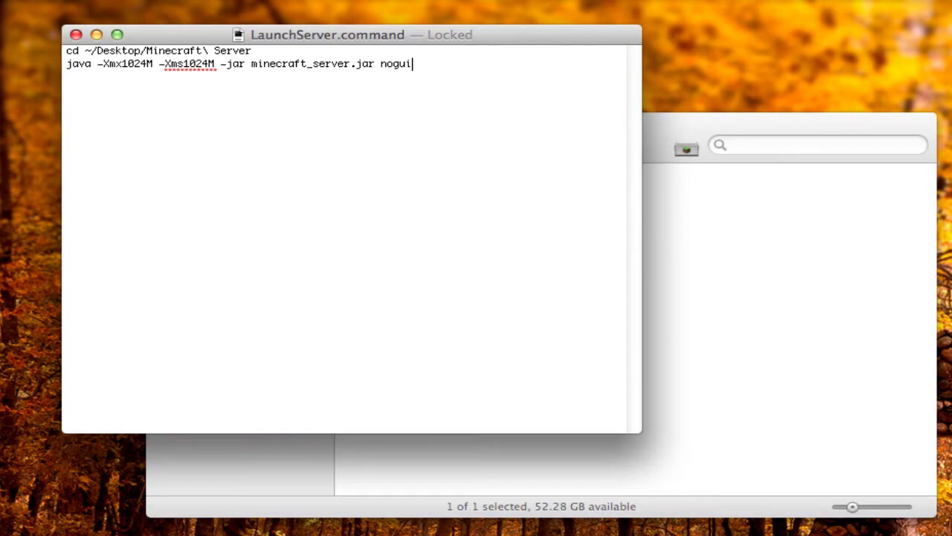
Quit TextEdit without edits after reviewing the java -Xmx1024M -Xms1024M launch line
{"action": "left_click", "coordinate": [22, 0]}
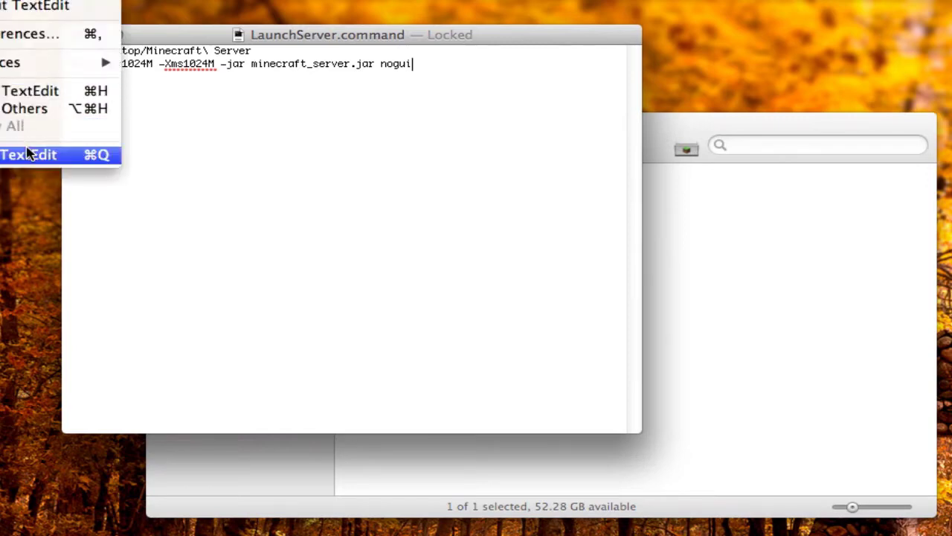
{"action": "left_click", "coordinate": [23, 153]}
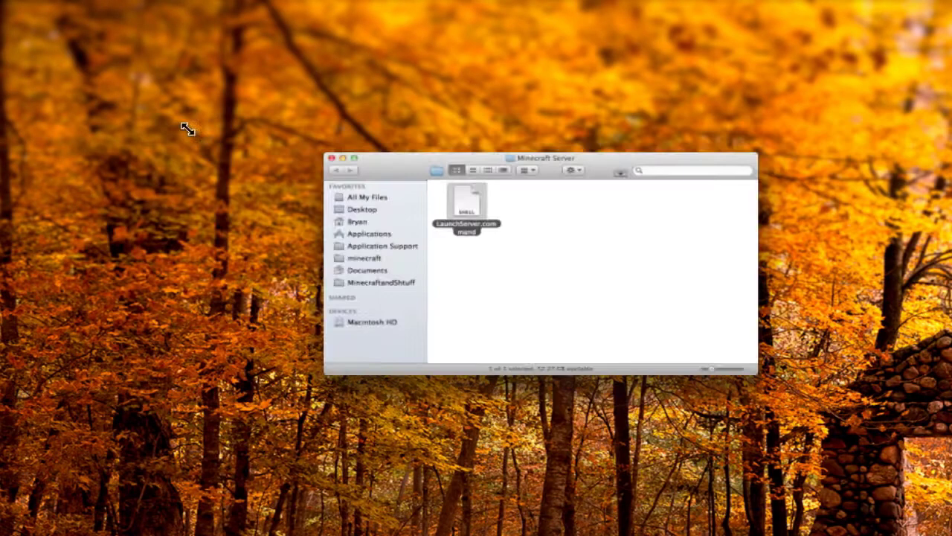
Close the Minecraft Server window and leave its folder unselected on the desktop
{"action": "left_click", "coordinate": [160, 122]}
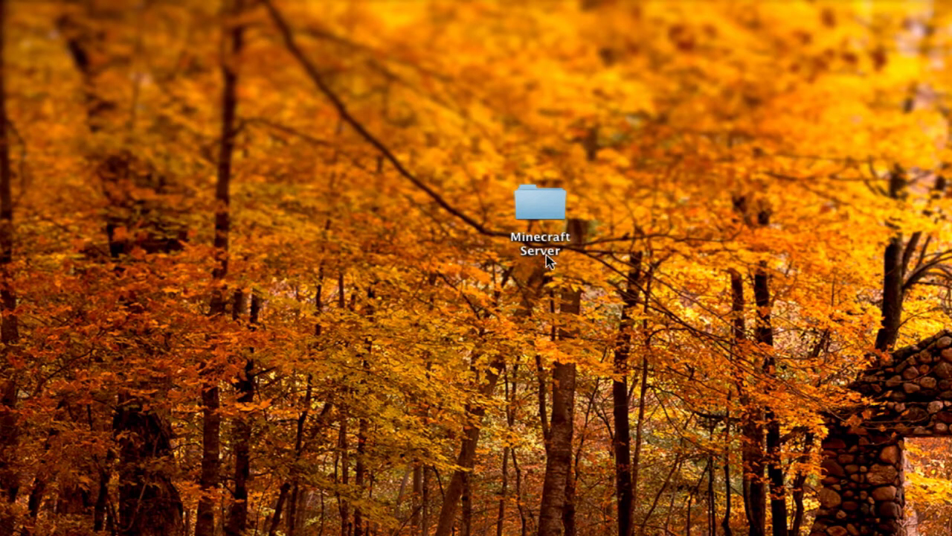
{"action": "left_click", "coordinate": [540, 244]}
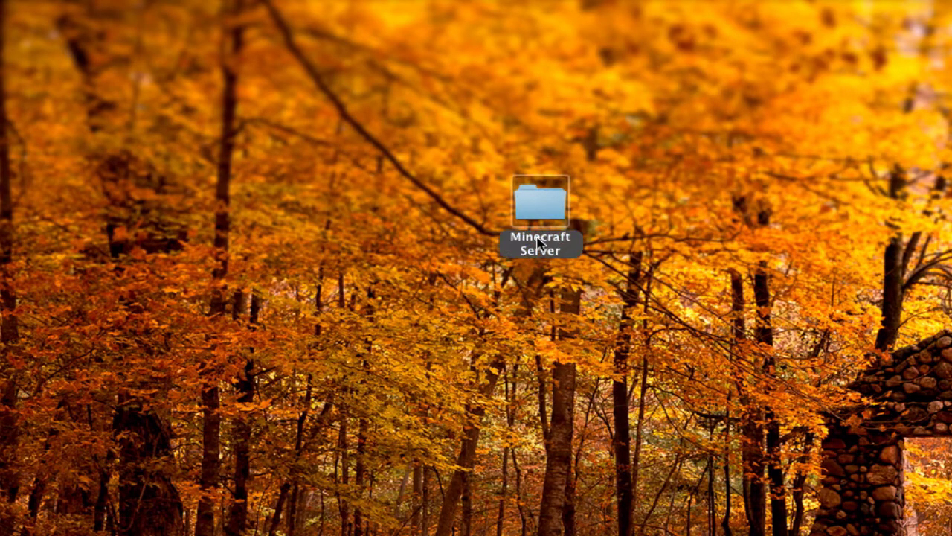
{"action": "left_click", "coordinate": [654, 280]}
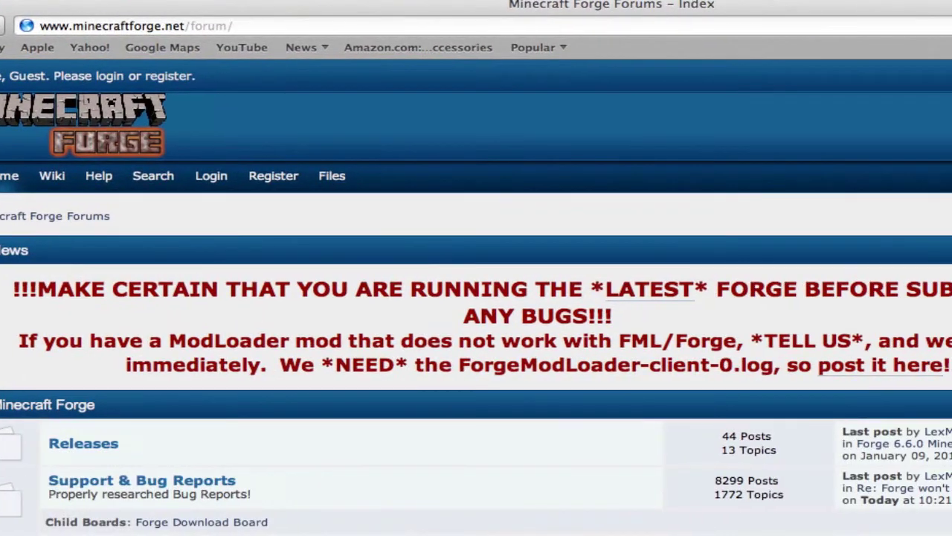
Load minecraft.net in Safari and go to its download page for minecraft_server.jar
{"action": "left_click", "coordinate": [552, 25]}
{"action": "type", "text": "minecraft.net"}
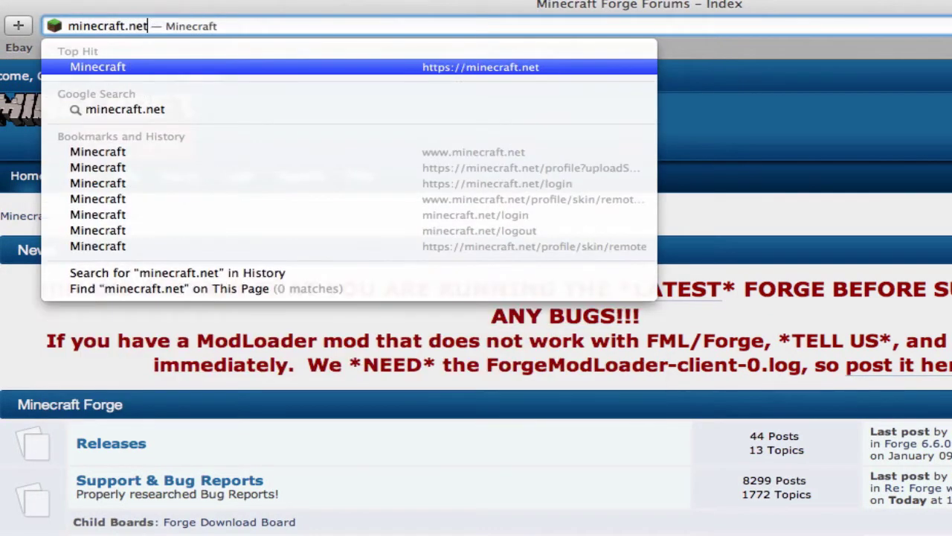
{"action": "key", "text": "Return"}
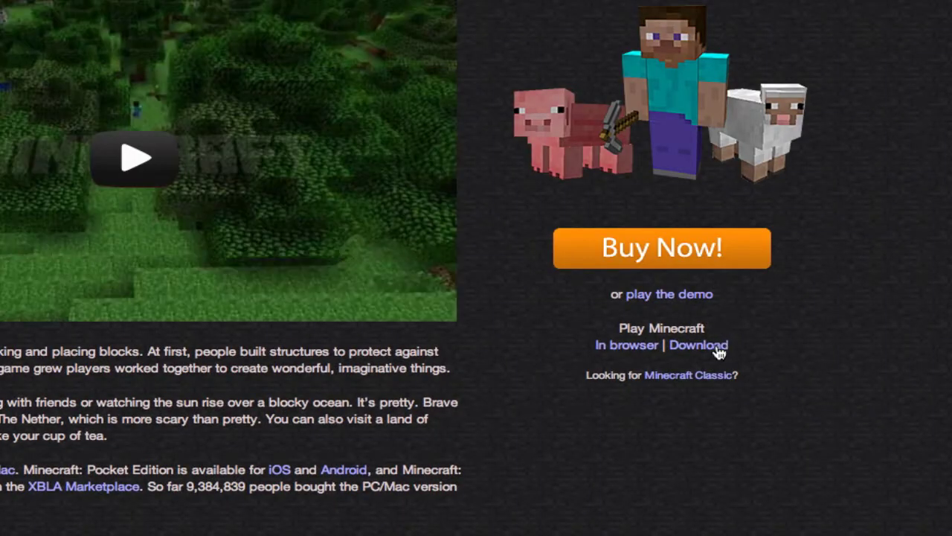
{"action": "left_click", "coordinate": [716, 347]}
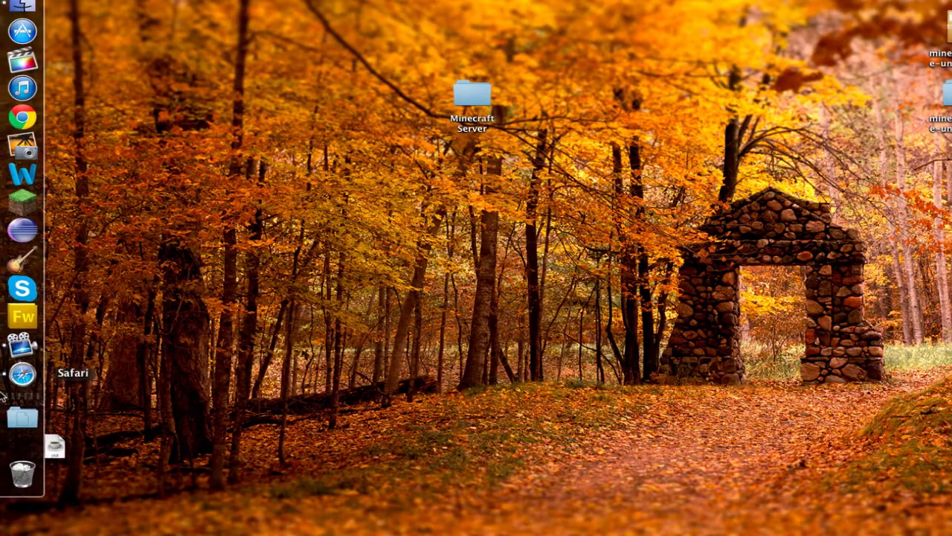
Move minecraft_server.jar from Downloads into the Minecraft Server folder and run it once
{"action": "left_click", "coordinate": [20, 445]}
{"action": "left_click_drag", "start_coordinate": [113, 444], "coordinate": [484, 104]}
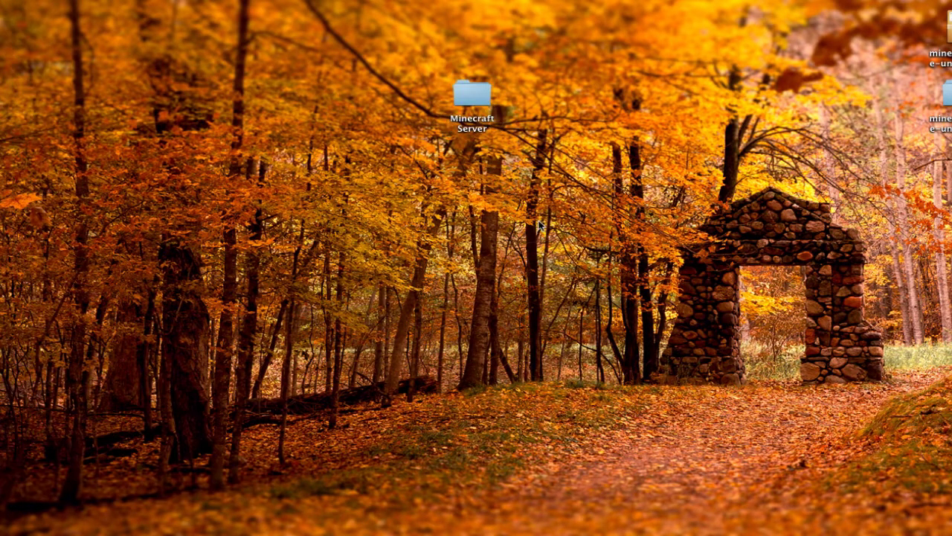
{"action": "double_click", "coordinate": [473, 95]}
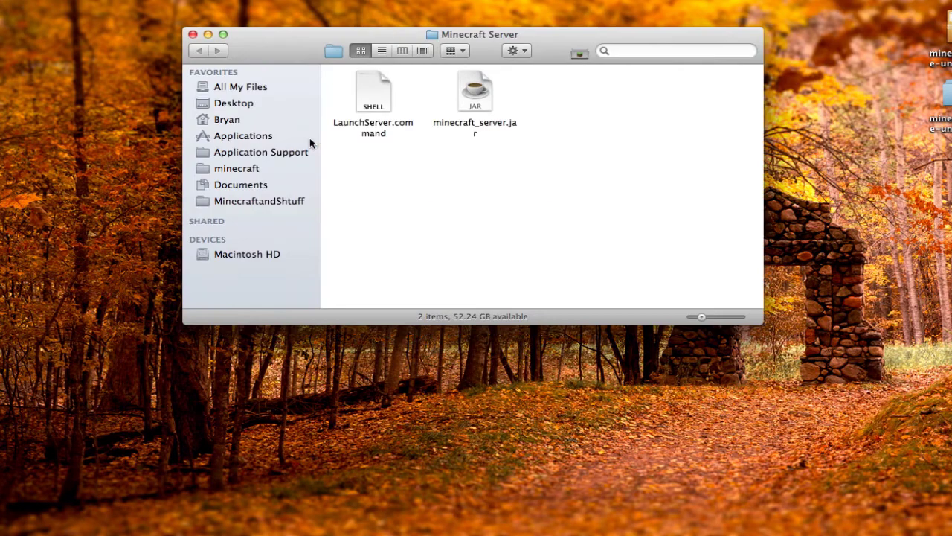
{"action": "double_click", "coordinate": [476, 91]}
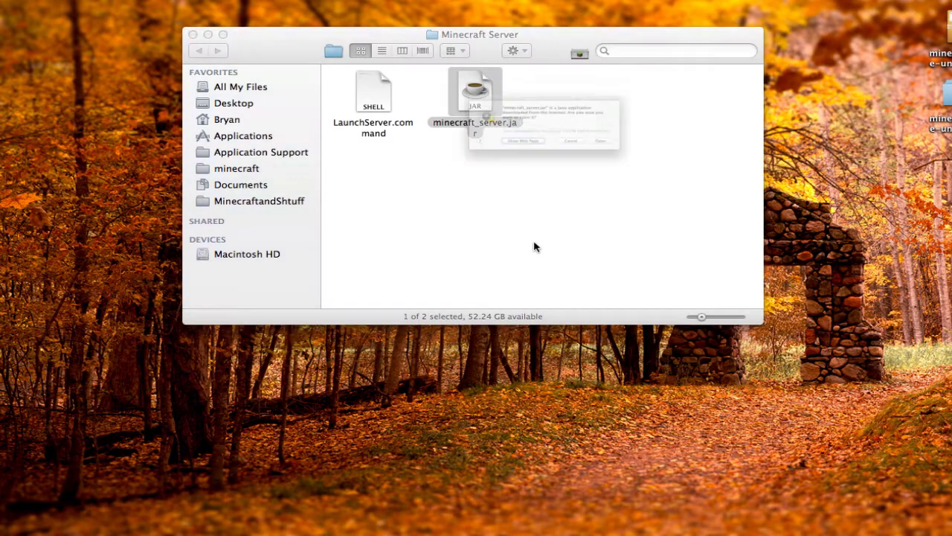
{"action": "left_click", "coordinate": [680, 168]}
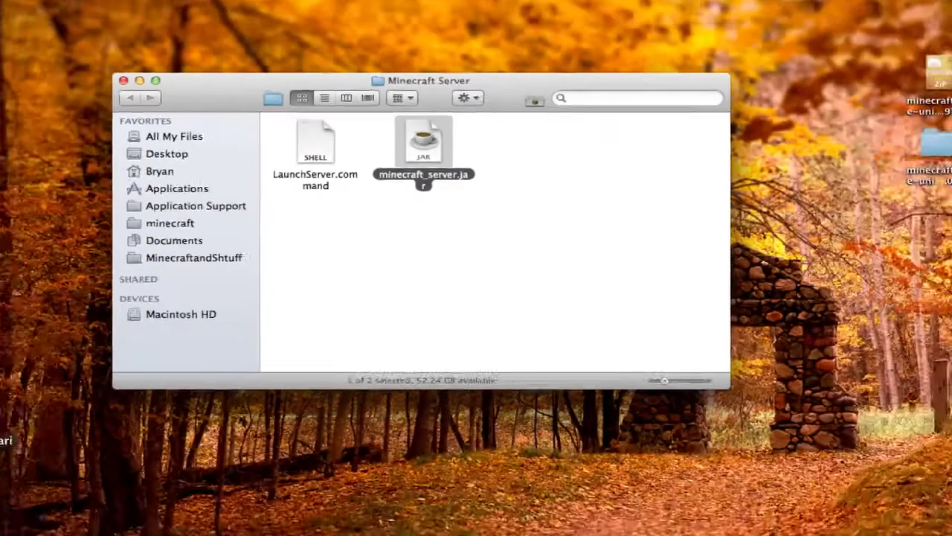
Start the server with the LaunchServer.command script in the Minecraft Server folder
{"action": "left_click", "coordinate": [442, 292]}
{"action": "left_click_drag", "start_coordinate": [253, 95], "coordinate": [323, 162]}
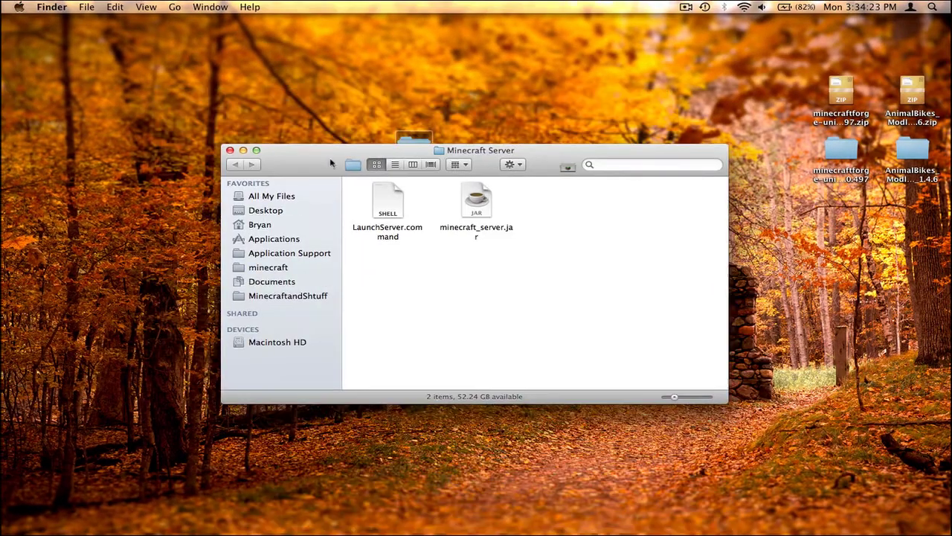
{"action": "double_click", "coordinate": [387, 202]}
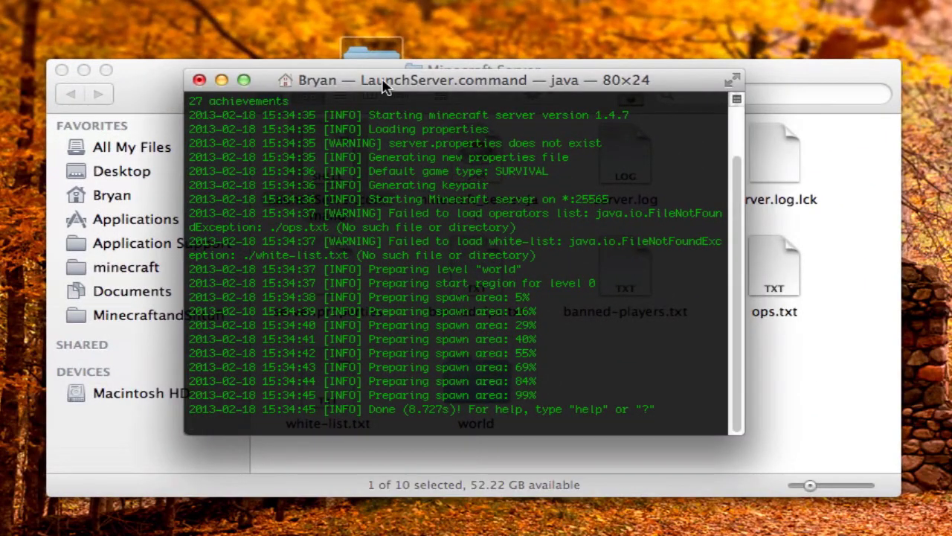
Send 'stop' to shut down the Minecraft server, then quit Terminal and go back to Finder
{"action": "left_click_drag", "start_coordinate": [383, 78], "coordinate": [427, 346]}
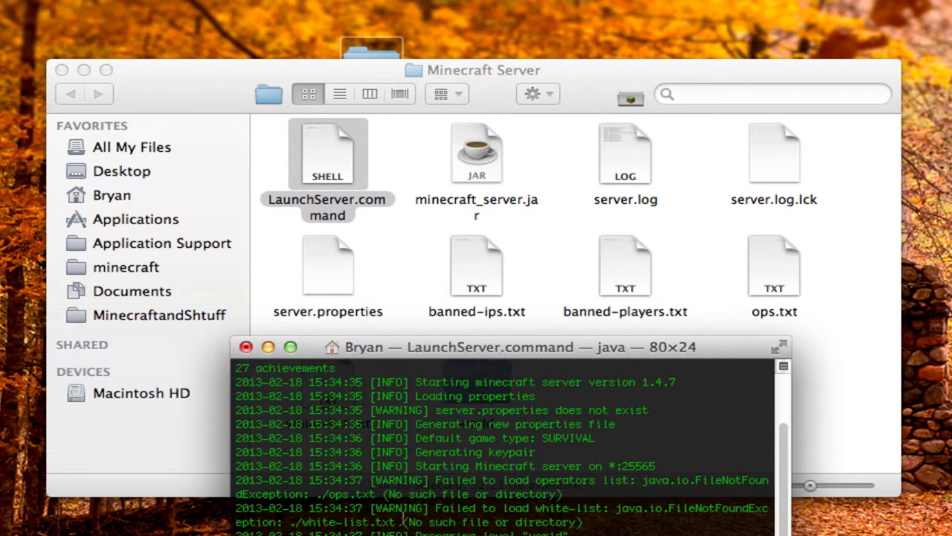
{"action": "type", "text": "stop"}
{"action": "key", "text": "Return"}
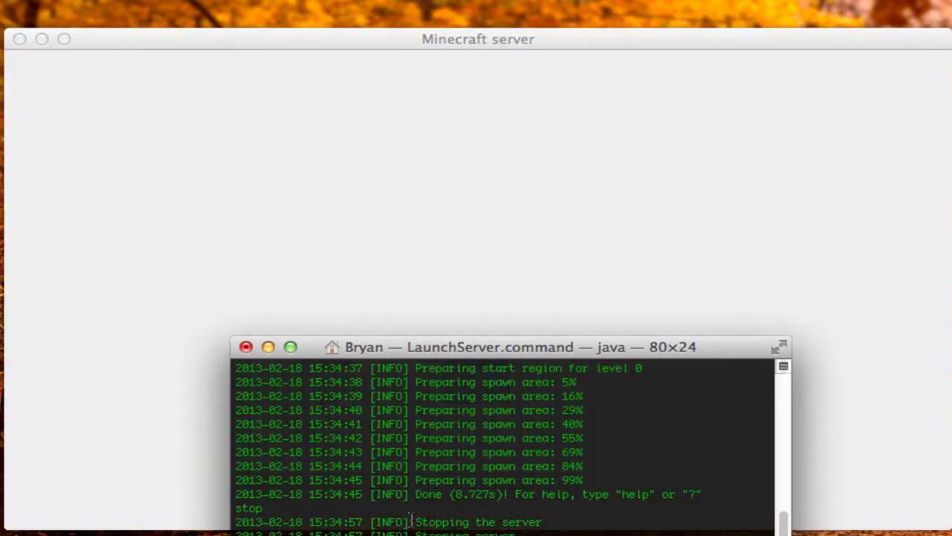
{"action": "left_click", "coordinate": [291, 182]}
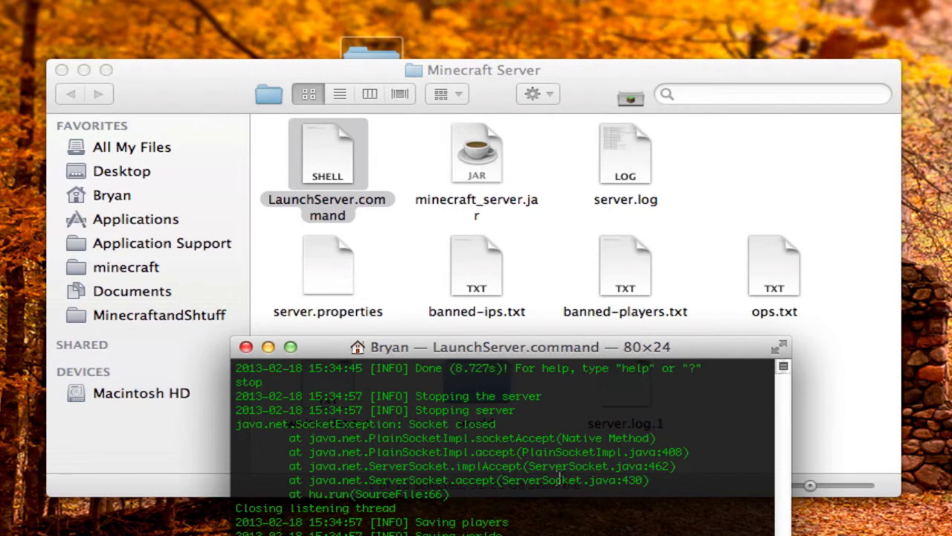
{"action": "key", "text": "super+q"}
{"action": "left_click", "coordinate": [769, 392]}
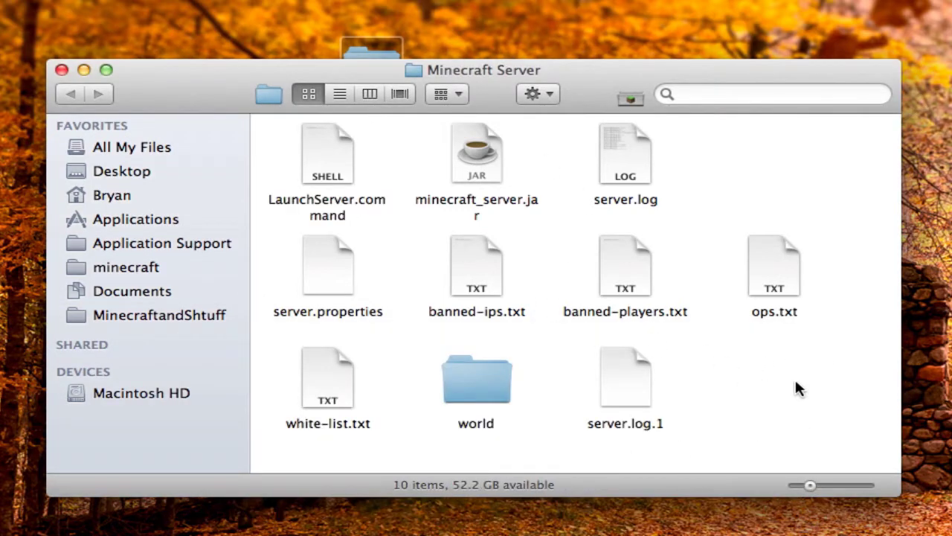
Rename minecraft_server.jar to minecraft_server.zip and unarchive it into a minecraft_server folder
{"action": "left_click", "coordinate": [512, 408]}
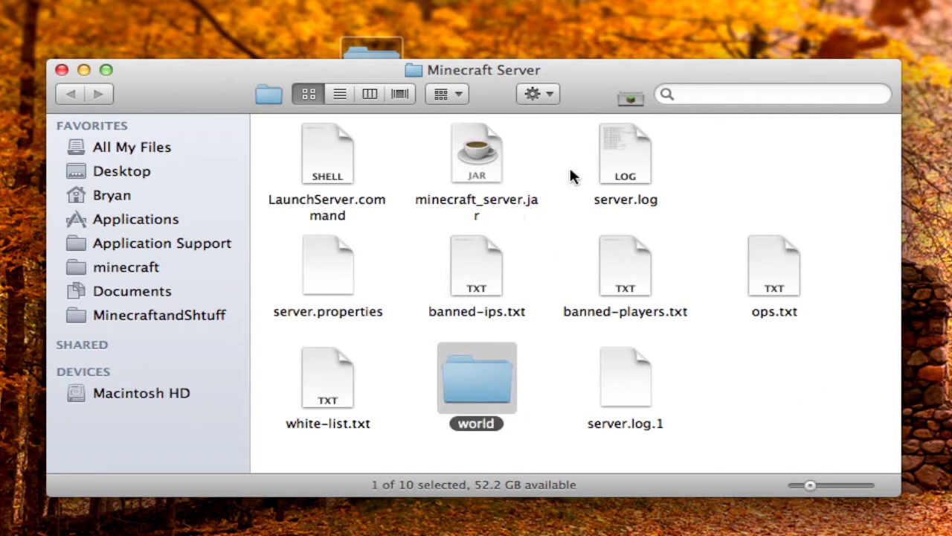
{"action": "left_click", "coordinate": [459, 157]}
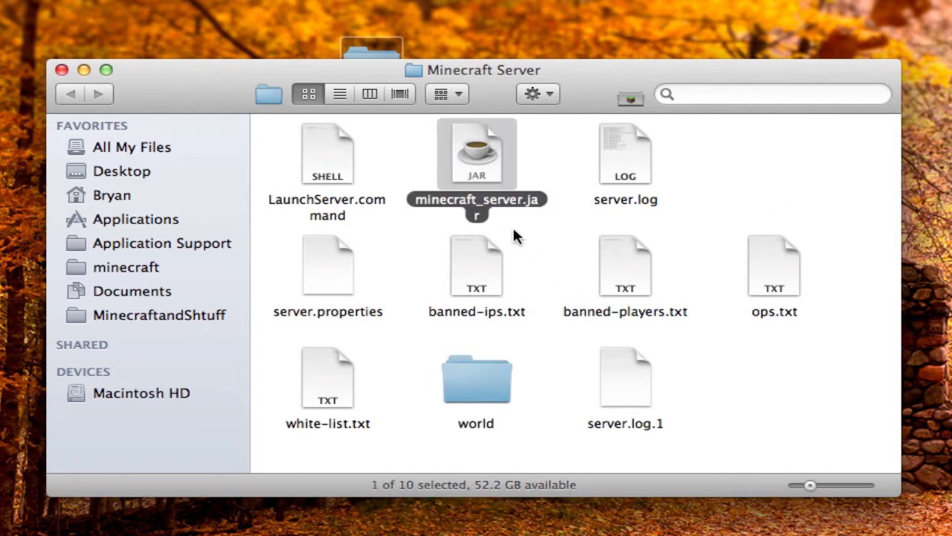
{"action": "left_click", "coordinate": [478, 200]}
{"action": "key", "text": "Right"}
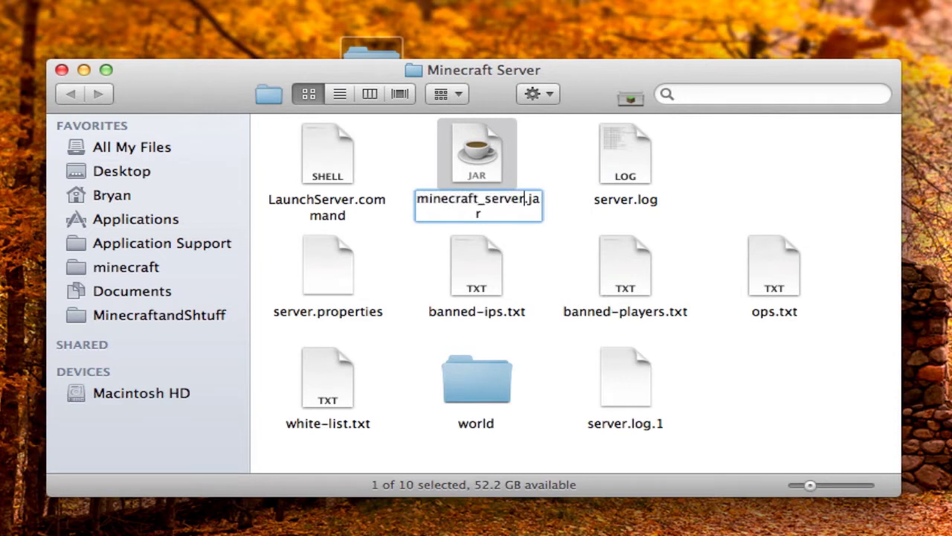
{"action": "key", "text": "BackSpace"}
{"action": "key", "text": "BackSpace"}
{"action": "key", "text": "BackSpace"}
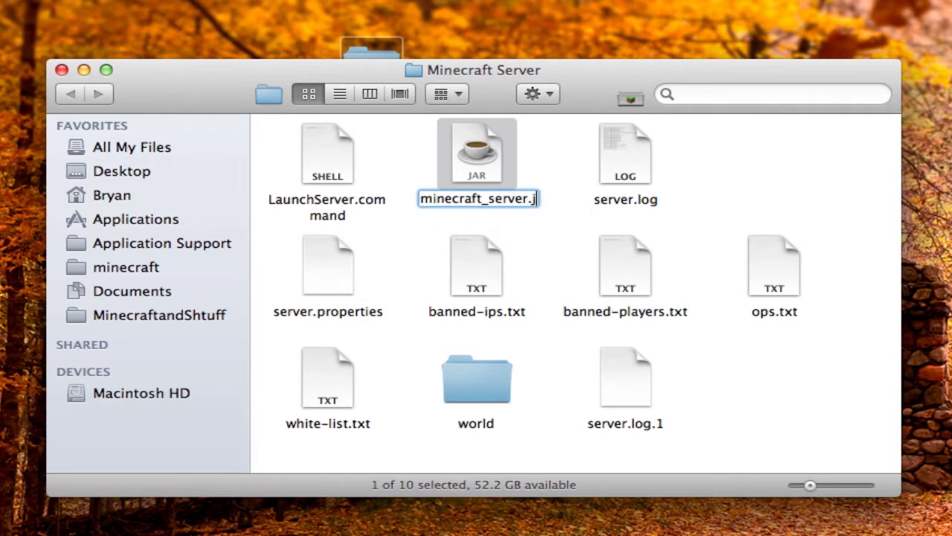
{"action": "type", "text": "zip"}
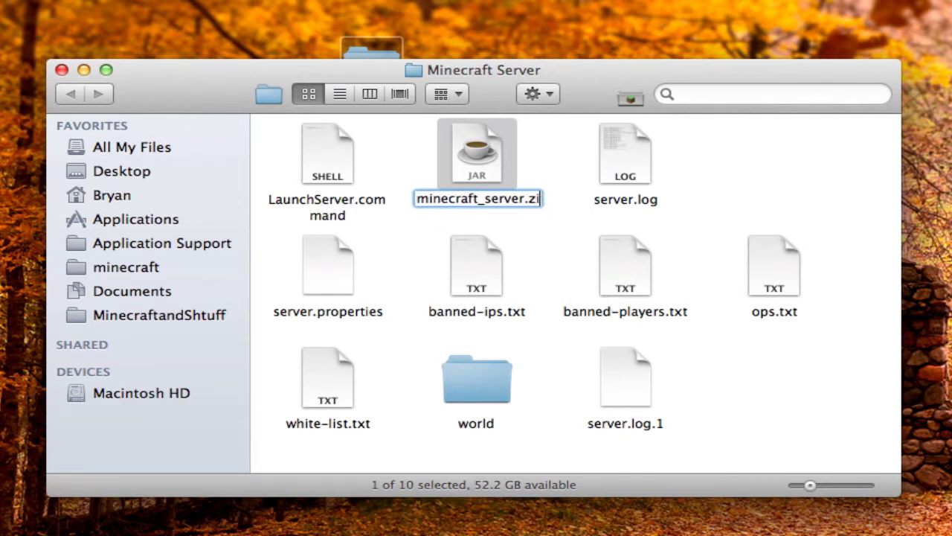
{"action": "key", "text": "Return"}
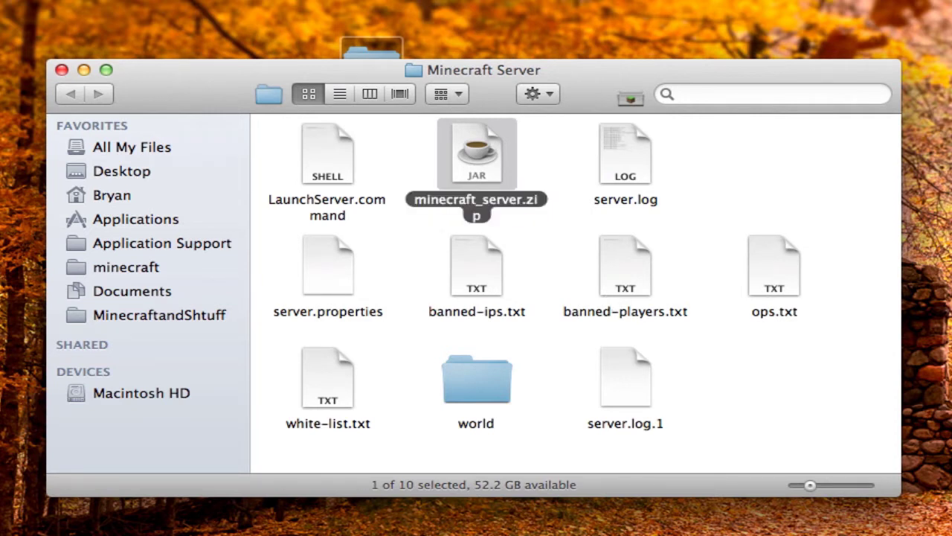
{"action": "double_click", "coordinate": [476, 164]}
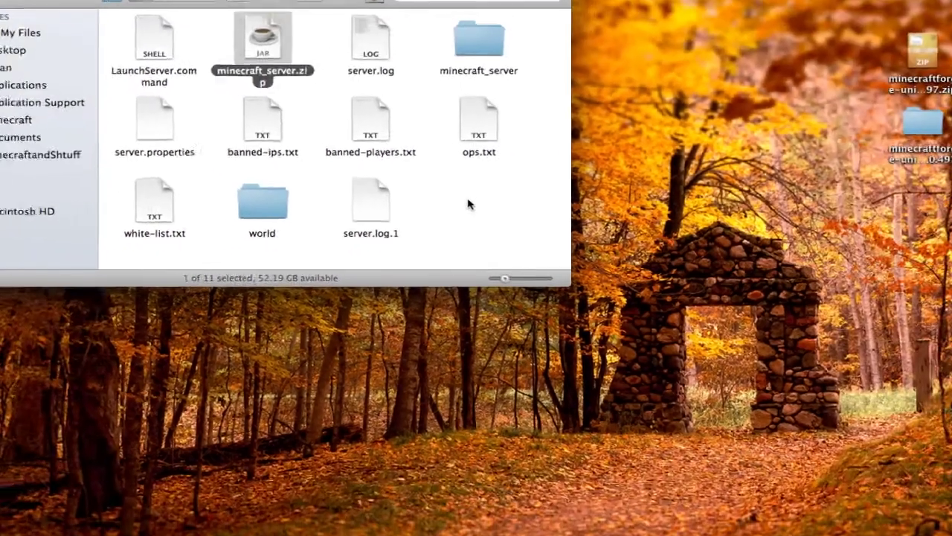
{"action": "left_click", "coordinate": [758, 375]}
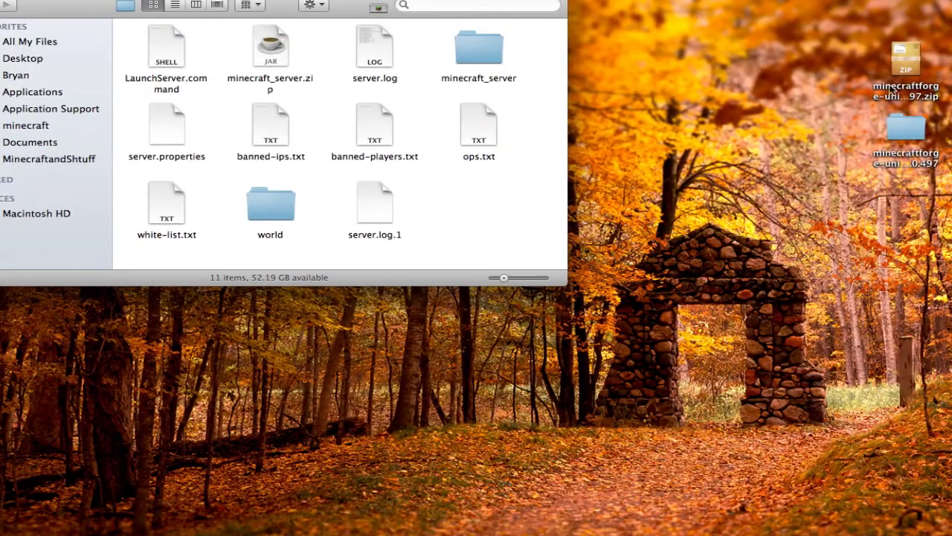
Unzip Forge universal and move all 231 class files into minecraft_server, replacing every conflict
{"action": "double_click", "coordinate": [901, 51]}
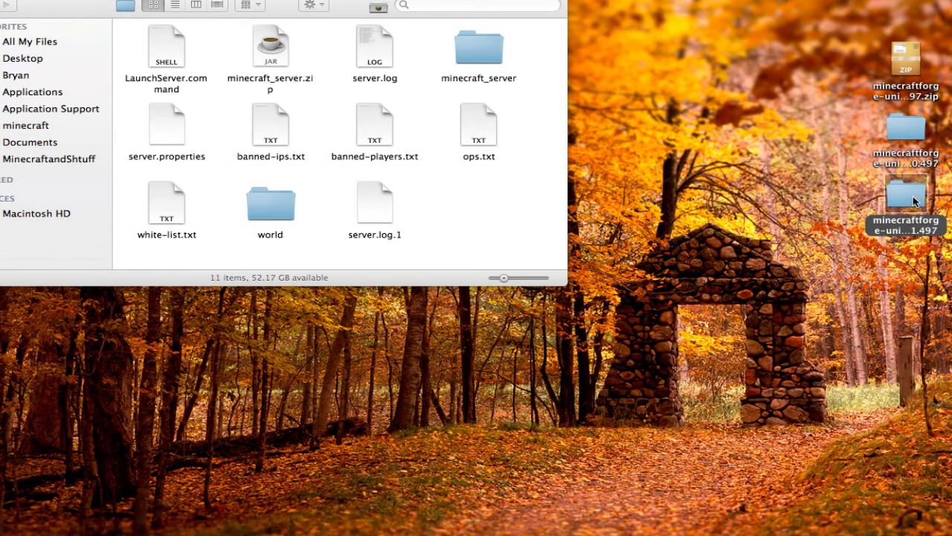
{"action": "double_click", "coordinate": [915, 200]}
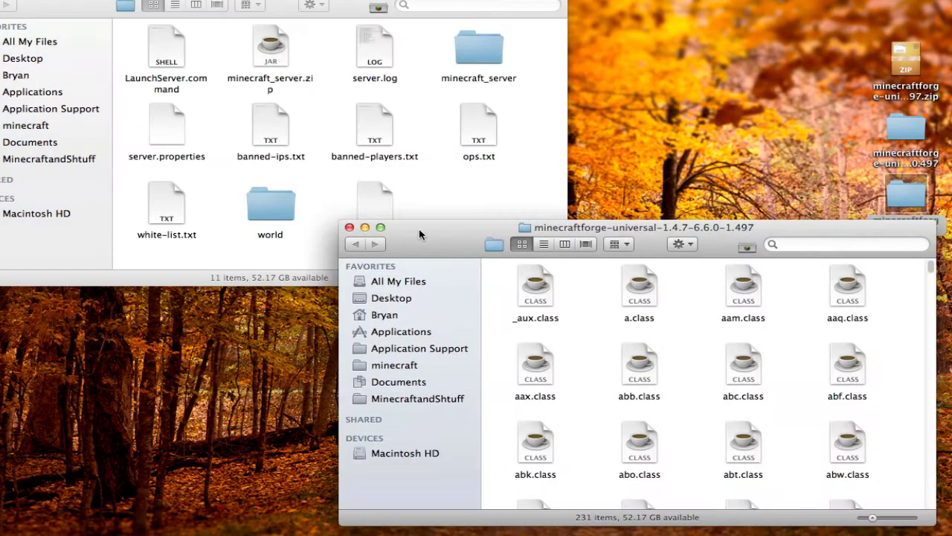
{"action": "left_click_drag", "start_coordinate": [420, 234], "coordinate": [420, 236]}
{"action": "key", "text": "super+a"}
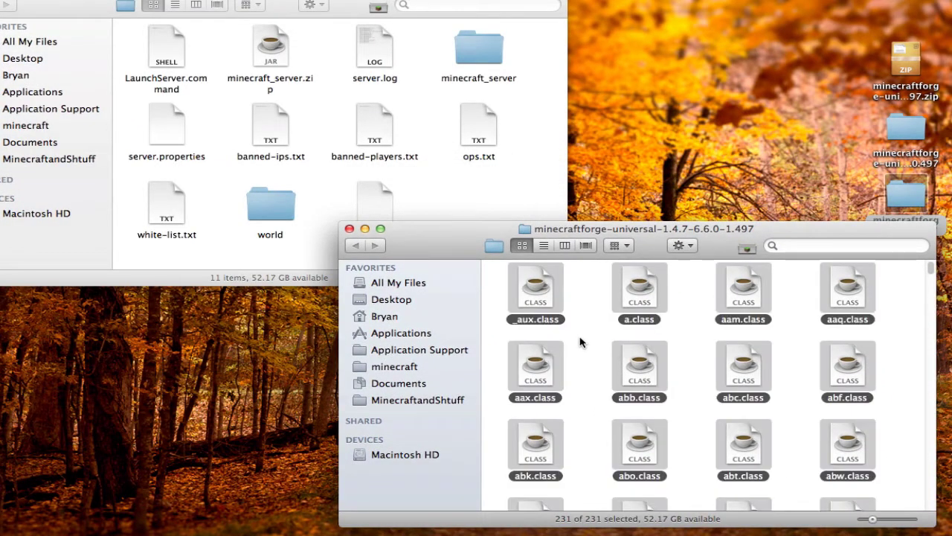
{"action": "left_click_drag", "start_coordinate": [546, 299], "coordinate": [471, 51]}
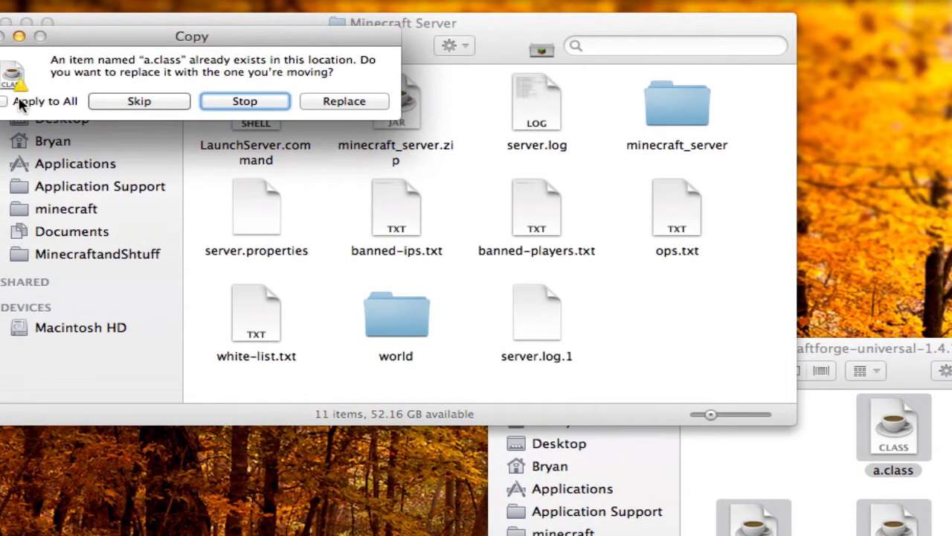
{"action": "left_click", "coordinate": [9, 83]}
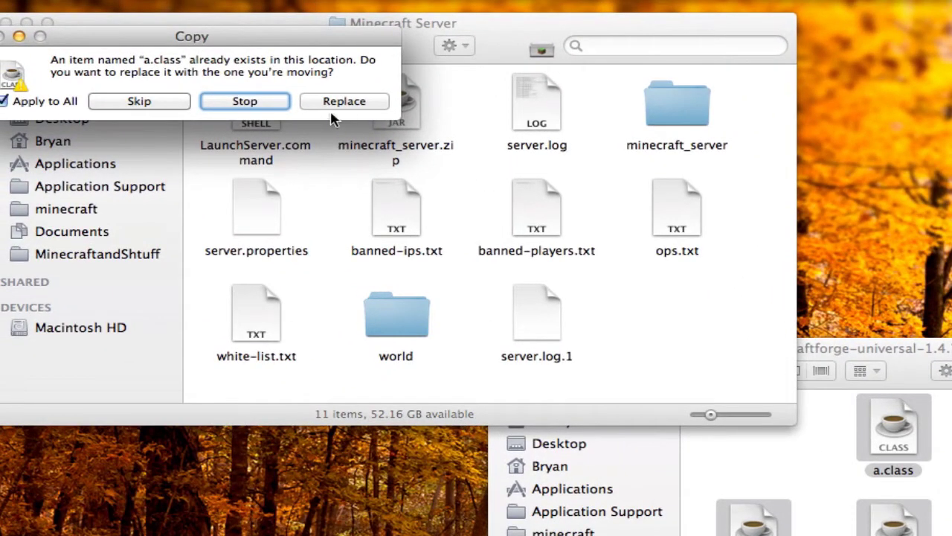